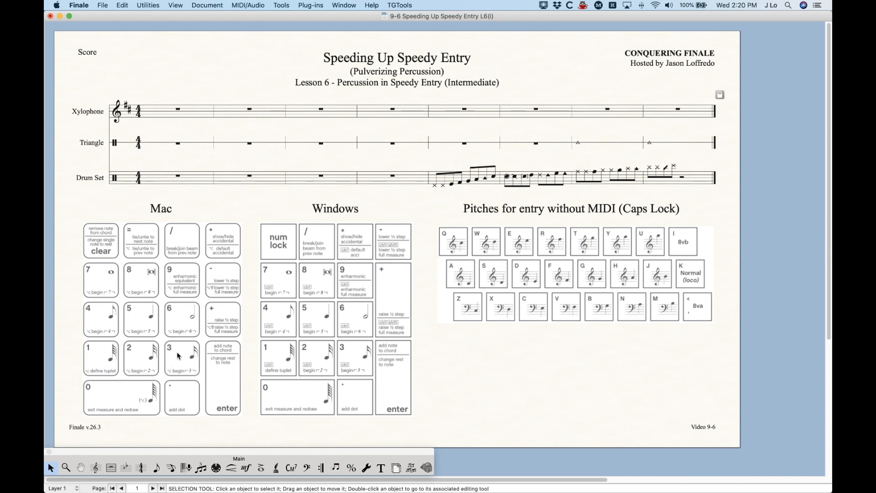
Move the Speedy Entry cursor up and down the staff in the Xylophone's first measure, and exit without entering notes.
{"action": "left_click", "coordinate": [171, 468]}
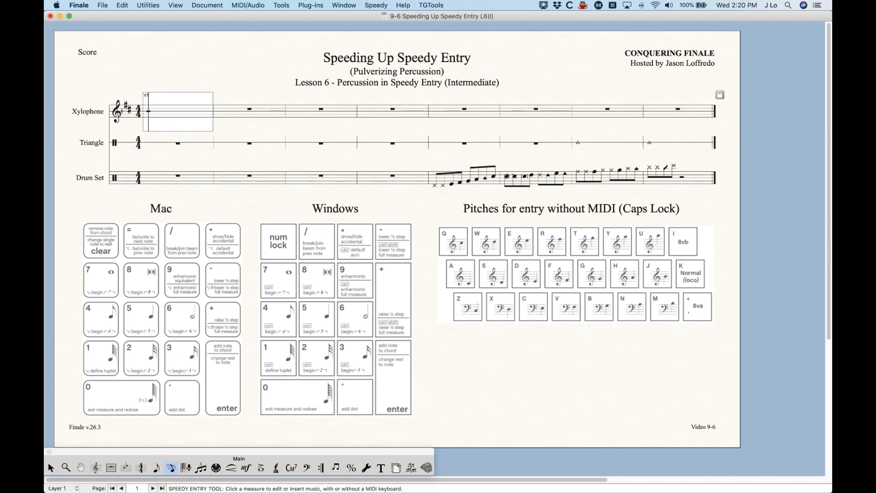
{"action": "key", "text": "Up"}
{"action": "key", "text": "Up"}
{"action": "key", "text": "Up"}
{"action": "key", "text": "Up"}
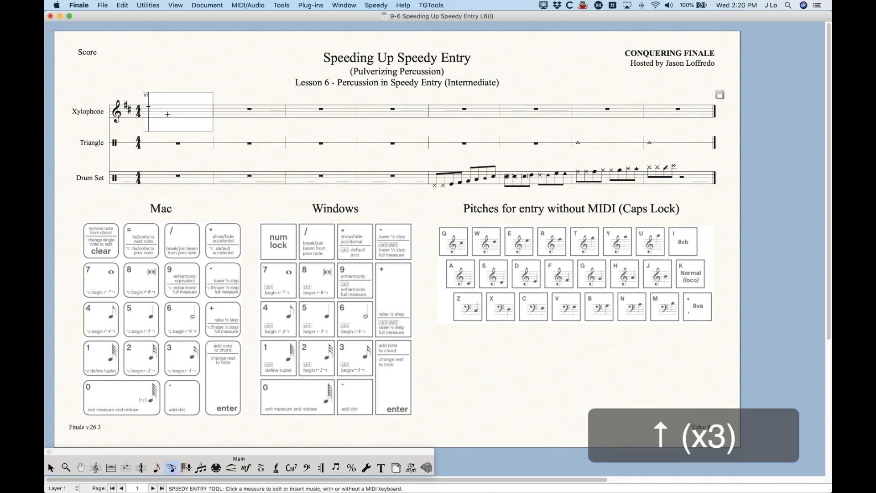
{"action": "key", "text": "Down"}
{"action": "key", "text": "Down"}
{"action": "key", "text": "Down"}
{"action": "key", "text": "Down"}
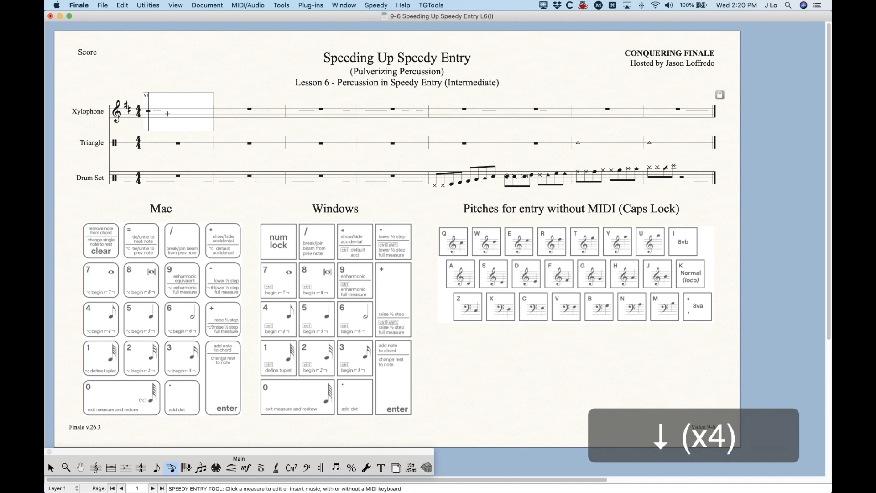
{"action": "left_click", "coordinate": [182, 73]}
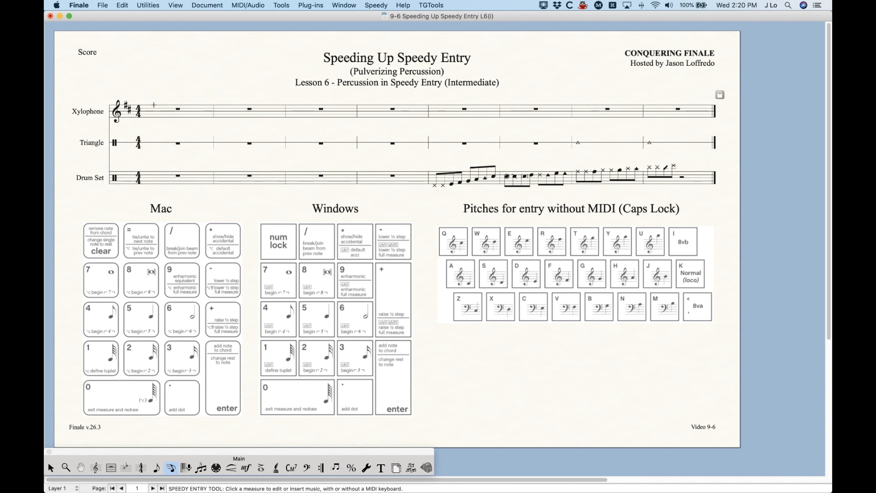
Review the Xylophone's notation style and staff settings in the ScoreManager, and return to the score.
{"action": "key", "text": "cmd+k"}
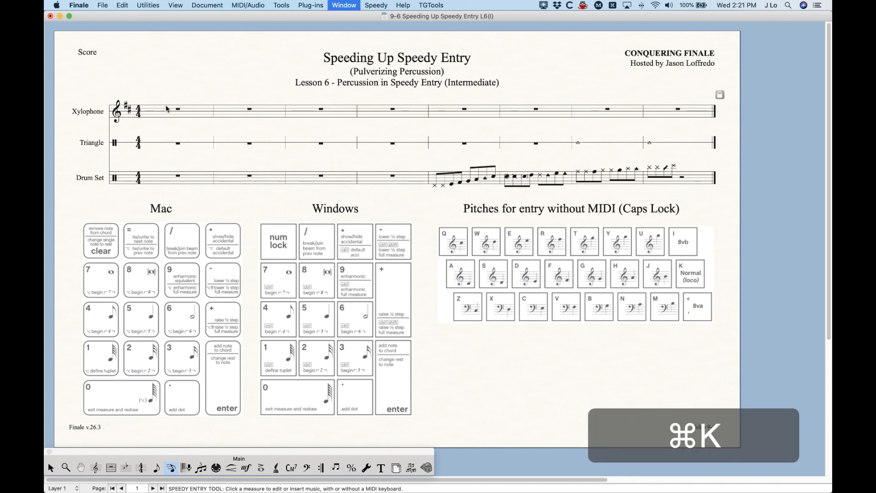
{"action": "left_click", "coordinate": [85, 65]}
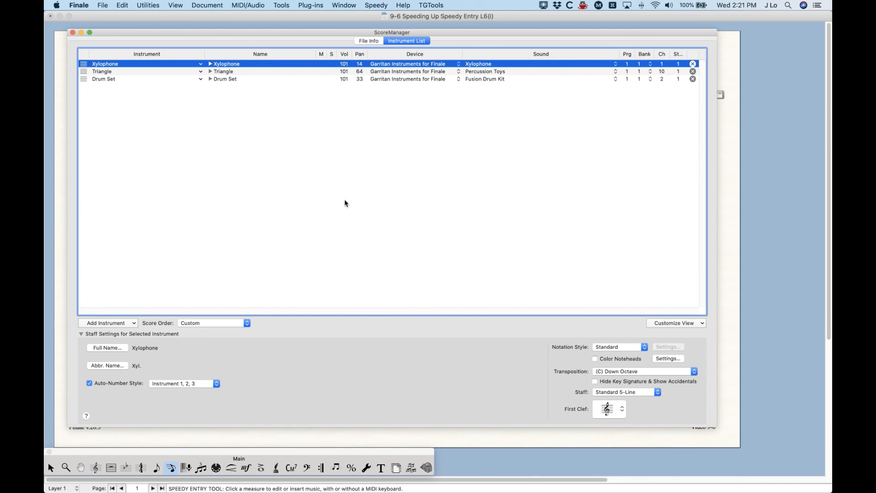
{"action": "left_click", "coordinate": [72, 32]}
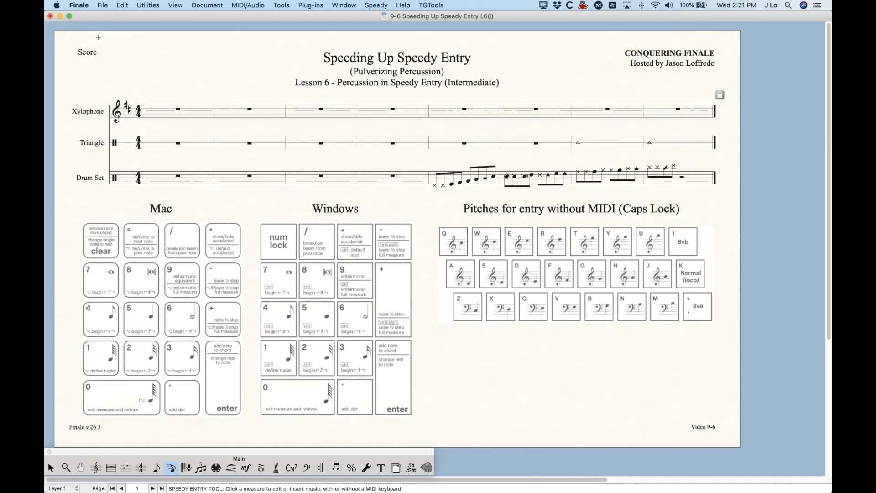
{"action": "left_click", "coordinate": [183, 51]}
Open the Drum Set's first measure in Speedy Entry and step through the percussion note types assigned to the staff.
{"action": "left_click", "coordinate": [175, 181]}
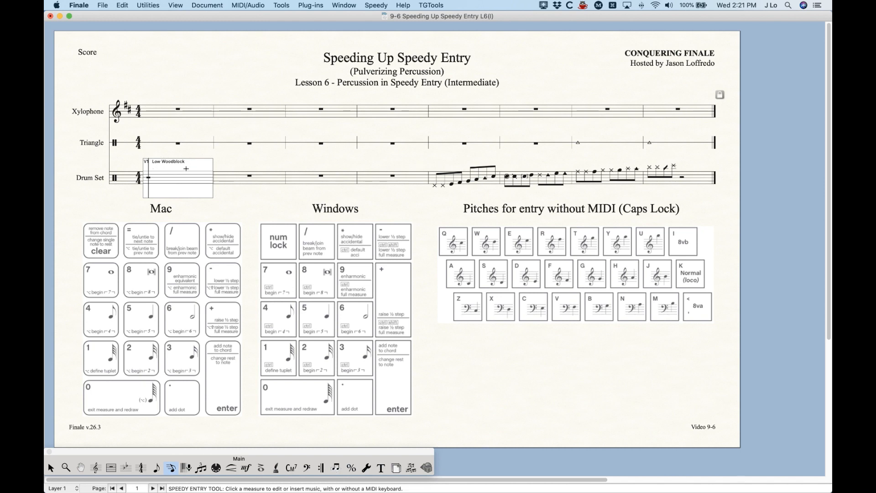
{"action": "key", "text": "Up"}
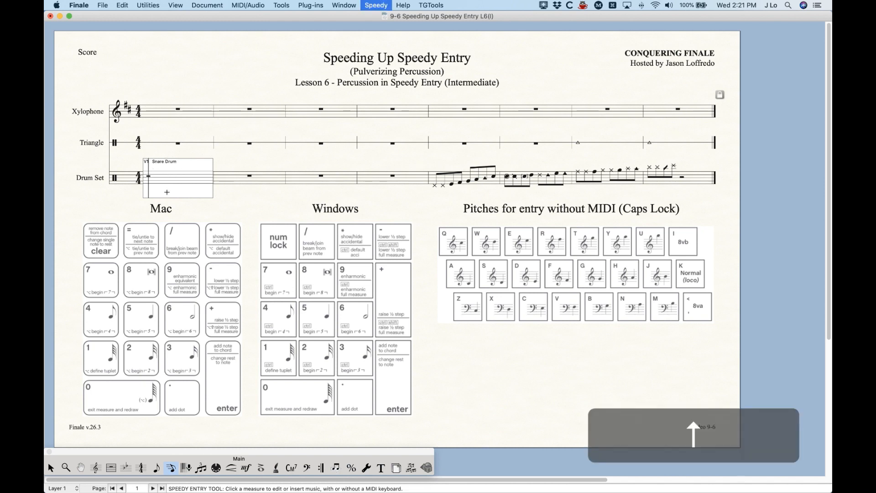
{"action": "key", "text": "Down"}
{"action": "key", "text": "Down"}
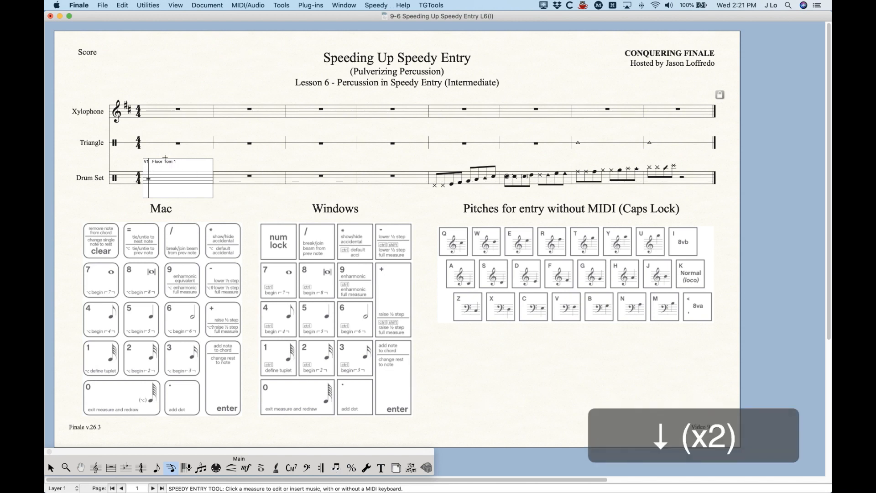
{"action": "key", "text": "Down"}
{"action": "key", "text": "Down"}
{"action": "key", "text": "Down"}
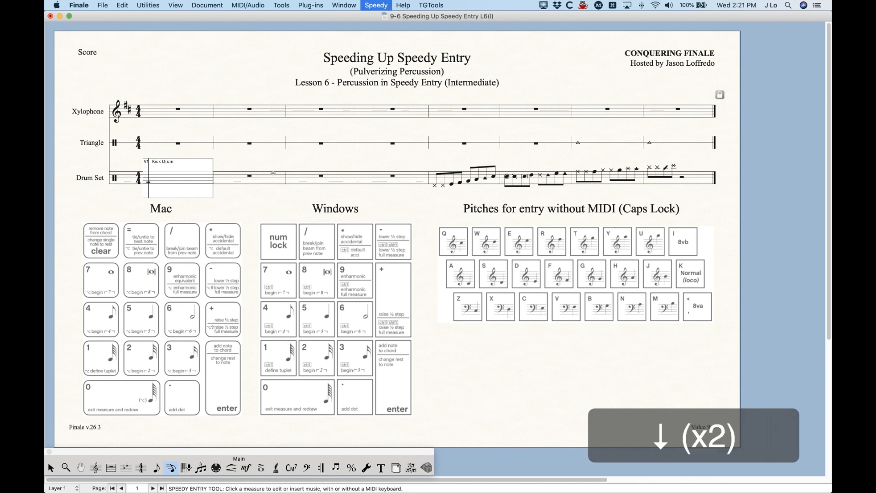
{"action": "key", "text": "Down"}
{"action": "key", "text": "Down"}
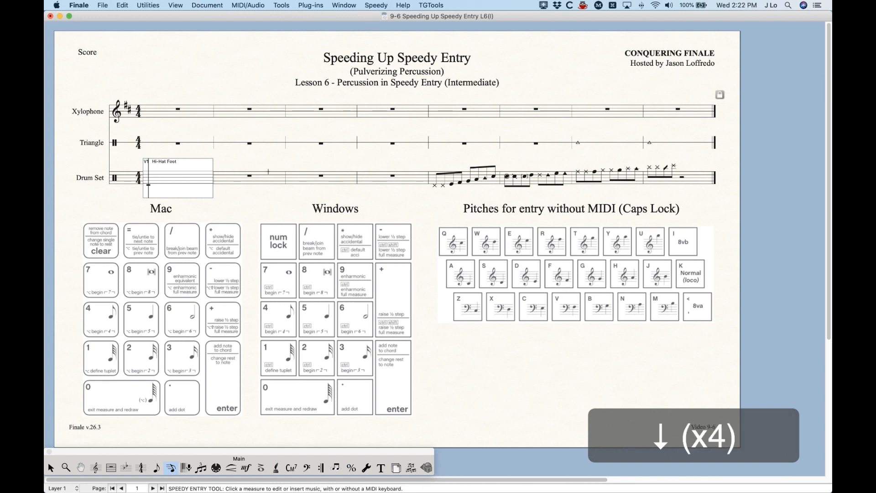
{"action": "key", "text": "Down"}
{"action": "key", "text": "Down"}
{"action": "key", "text": "Down"}
{"action": "key", "text": "Down"}
{"action": "key", "text": "Down"}
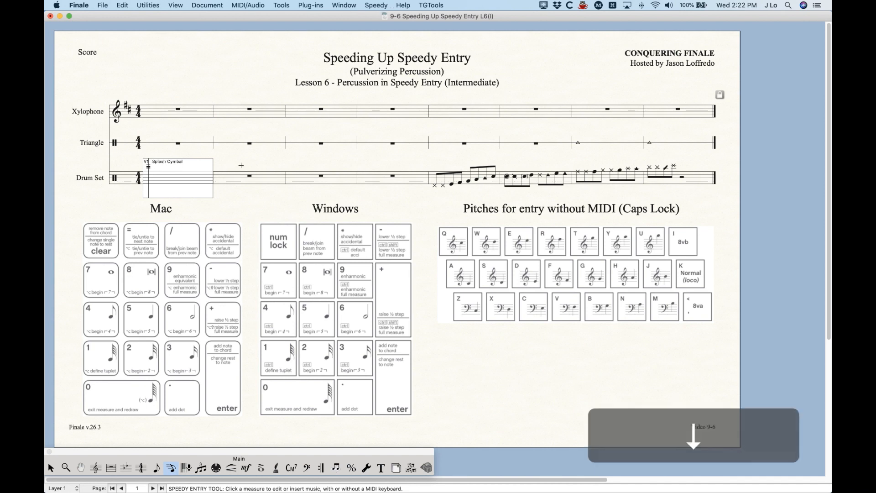
{"action": "key", "text": "Down"}
{"action": "key", "text": "Down"}
{"action": "key", "text": "Down"}
{"action": "key", "text": "Down"}
{"action": "key", "text": "Down"}
{"action": "key", "text": "Down"}
{"action": "key", "text": "Down"}
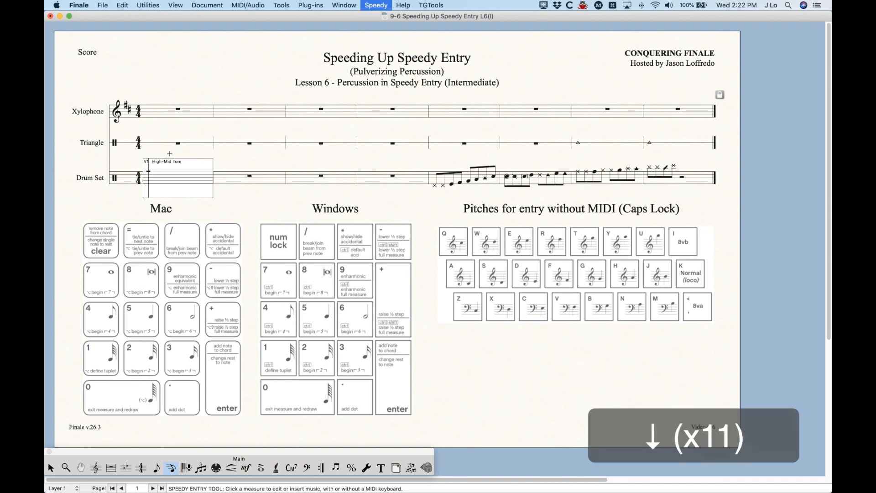
{"action": "key", "text": "Down"}
{"action": "key", "text": "Down"}
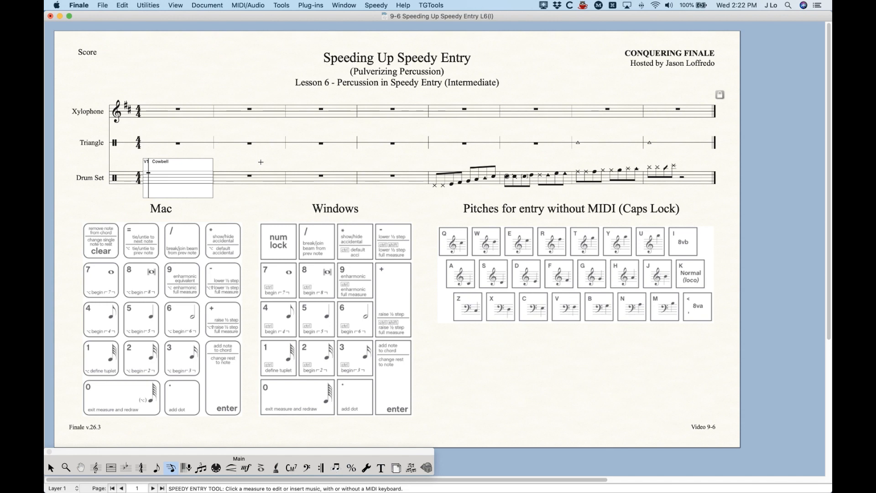
Enter three quarter notes in the Drum Set's first measure: kick drum, snare drum and an x-notehead cymbal above the staff.
{"action": "key", "text": "Down"}
{"action": "key", "text": "Down"}
{"action": "key", "text": "Down"}
{"action": "key", "text": "Down"}
{"action": "key", "text": "5"}
{"action": "key", "text": "5"}
{"action": "key", "text": "5"}
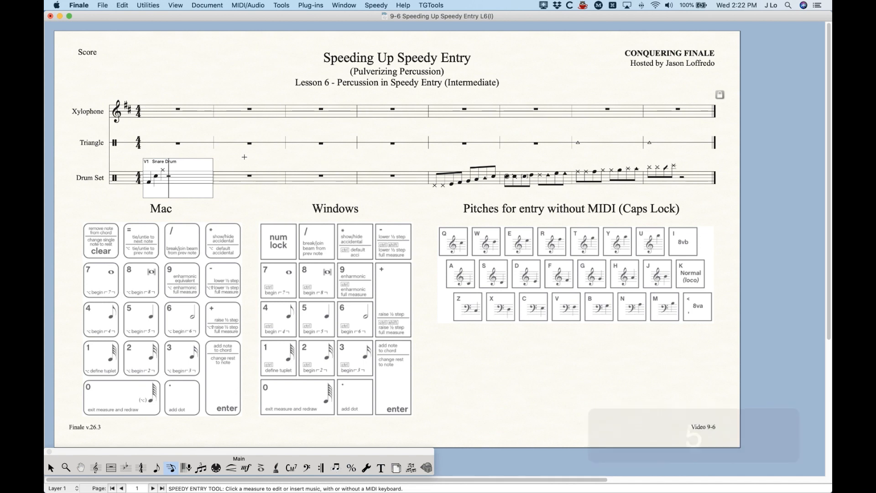
{"action": "left_click", "coordinate": [240, 86]}
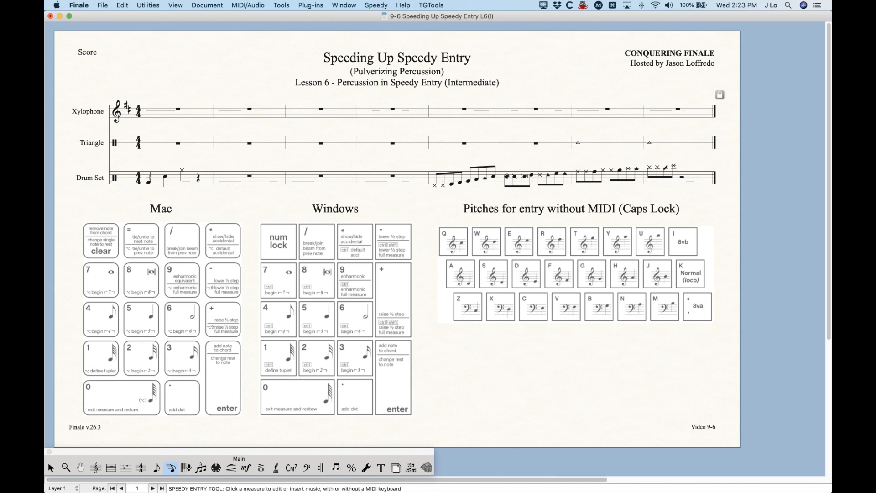
Delete all entries from the Drum Set's first measure in Speedy Entry and exit the measure.
{"action": "left_click", "coordinate": [148, 178]}
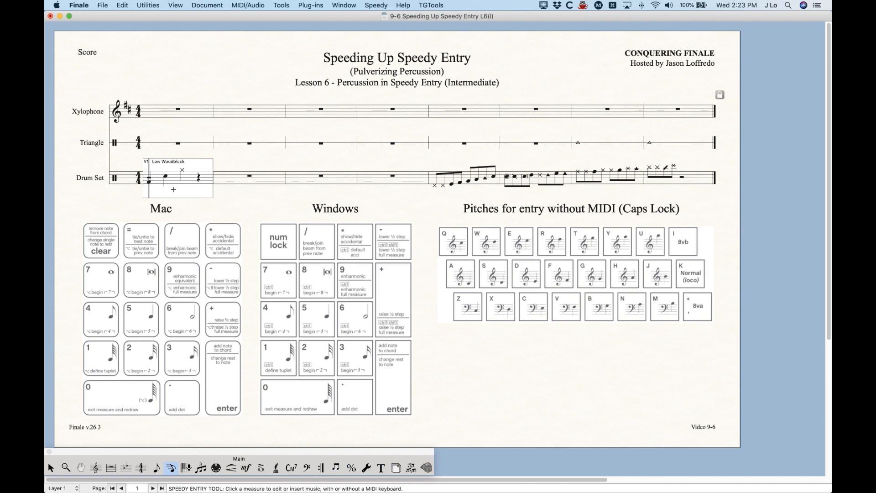
{"action": "key", "text": "BackSpace"}
{"action": "key", "text": "BackSpace"}
{"action": "key", "text": "BackSpace"}
{"action": "key", "text": "BackSpace"}
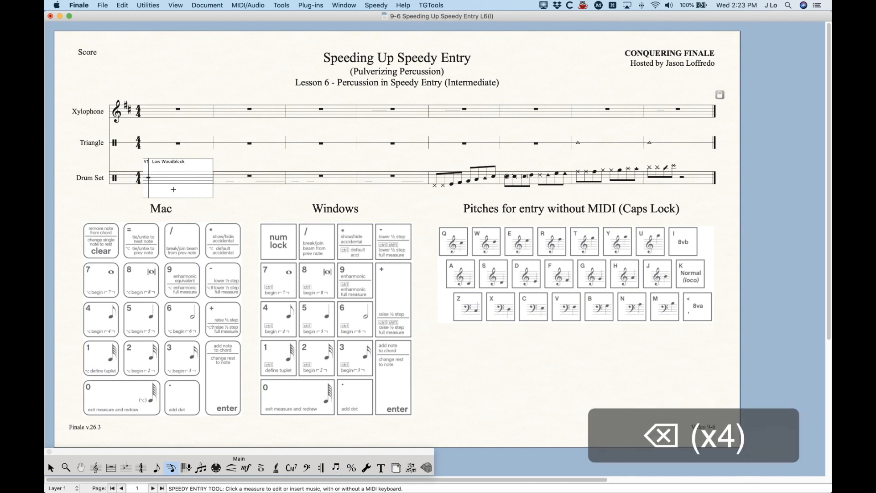
{"action": "left_click", "coordinate": [201, 76]}
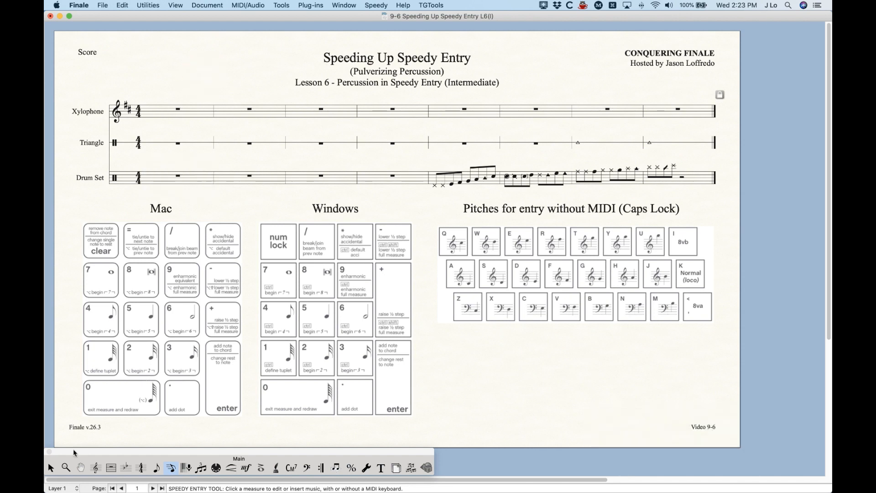
Open the Drum Set percussion layout in the Percussion Layout Designer from the ScoreManager.
{"action": "left_click", "coordinate": [51, 468]}
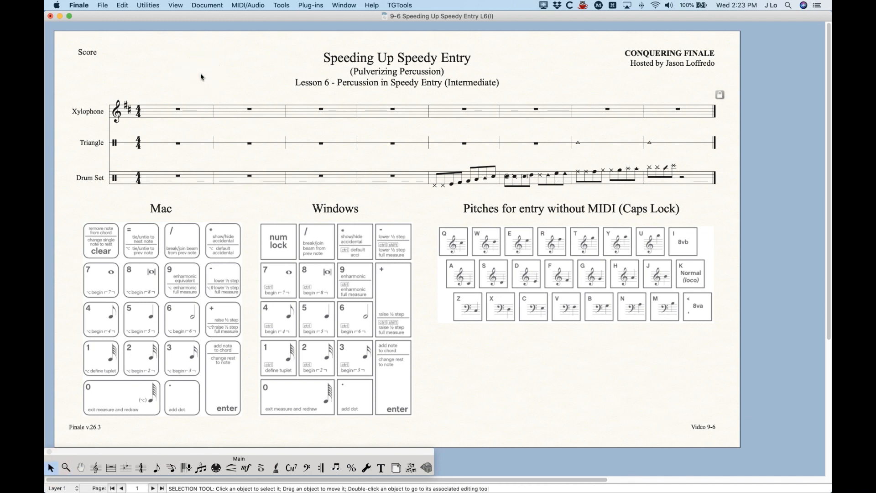
{"action": "key", "text": "super+k"}
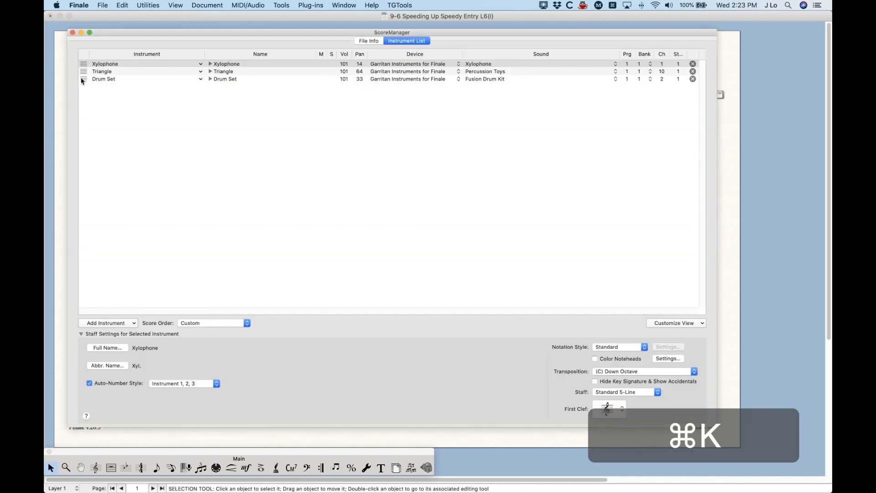
{"action": "left_click", "coordinate": [82, 79]}
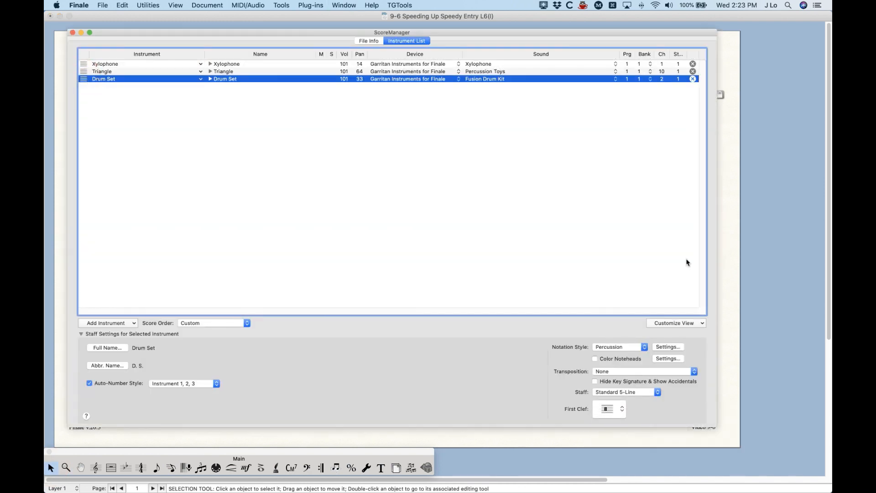
{"action": "left_click", "coordinate": [669, 348]}
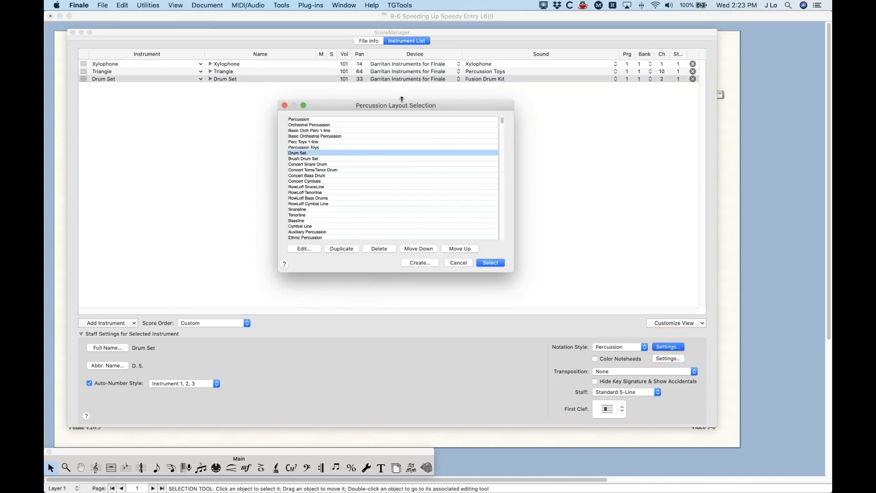
{"action": "left_click", "coordinate": [304, 249]}
{"action": "left_click_drag", "start_coordinate": [380, 81], "coordinate": [354, 72]}
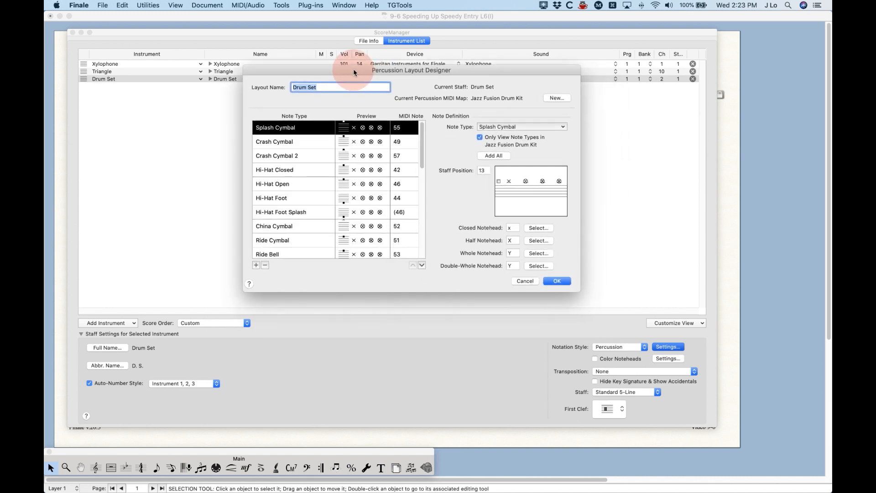
Examine the staff positions and MIDI notes of the splash and crash cymbals in the layout, and close everything without changes.
{"action": "left_click", "coordinate": [274, 142]}
{"action": "scroll", "coordinate": [276, 158], "scroll_direction": "down", "scroll_amount": 10}
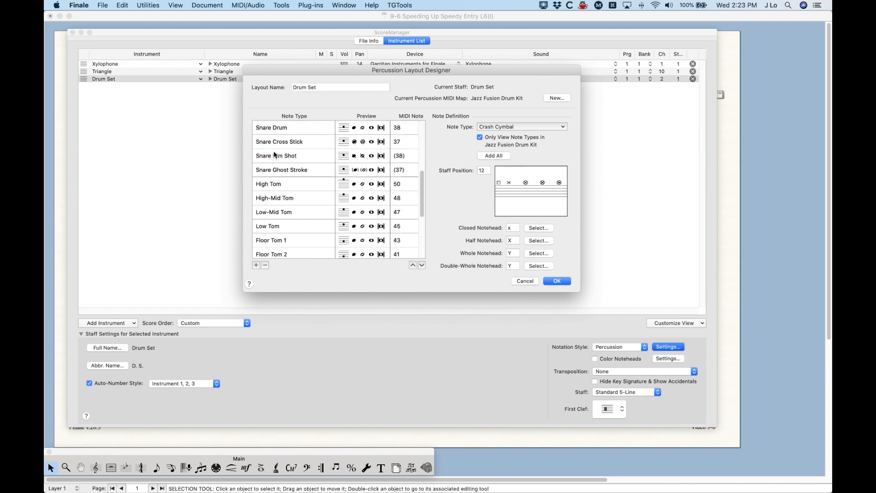
{"action": "scroll", "coordinate": [274, 156], "scroll_direction": "up", "scroll_amount": 10}
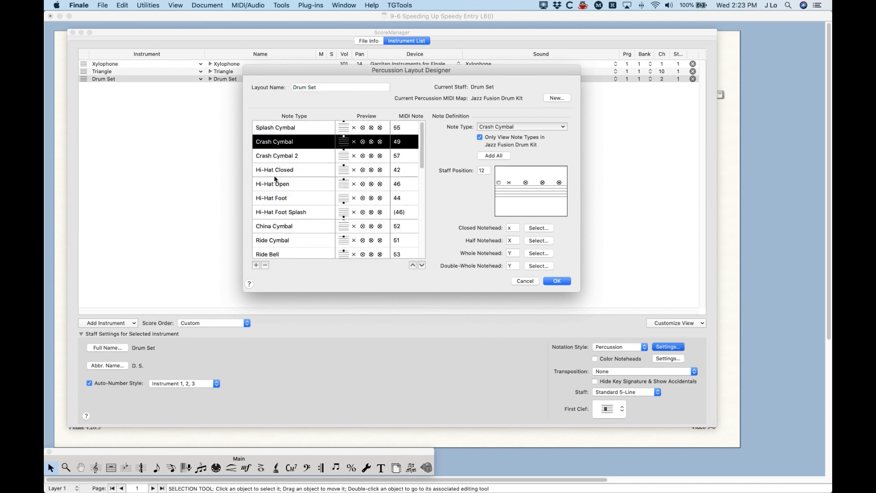
{"action": "left_click", "coordinate": [272, 128]}
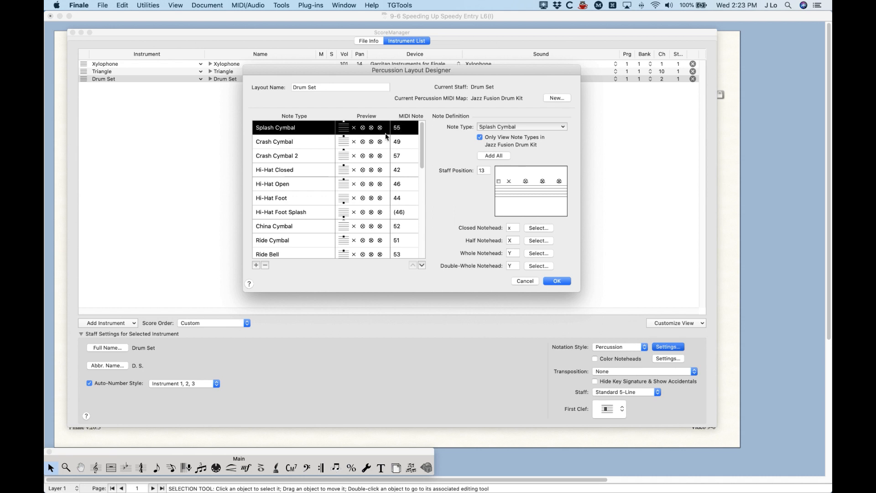
{"action": "left_click", "coordinate": [410, 143]}
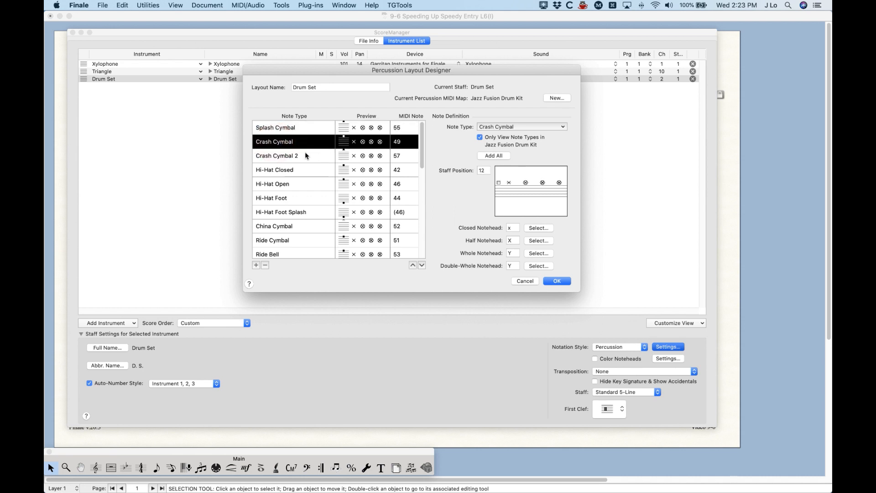
{"action": "left_click", "coordinate": [306, 156]}
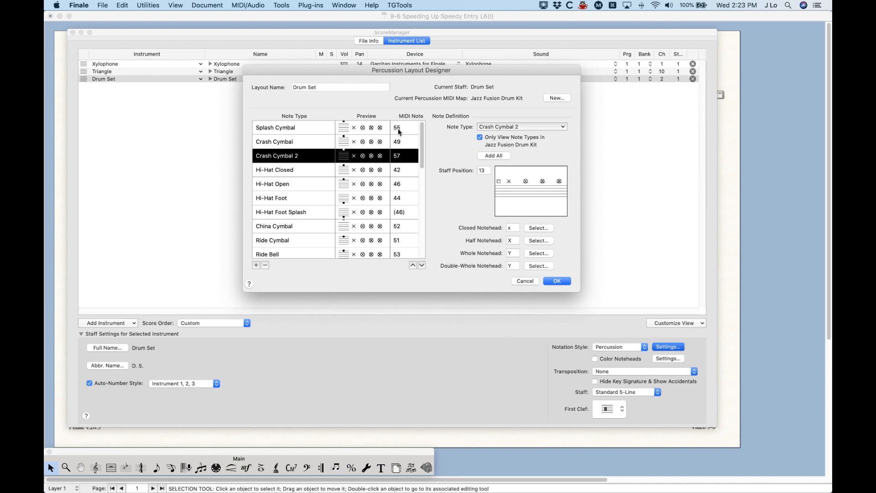
{"action": "left_click", "coordinate": [399, 130]}
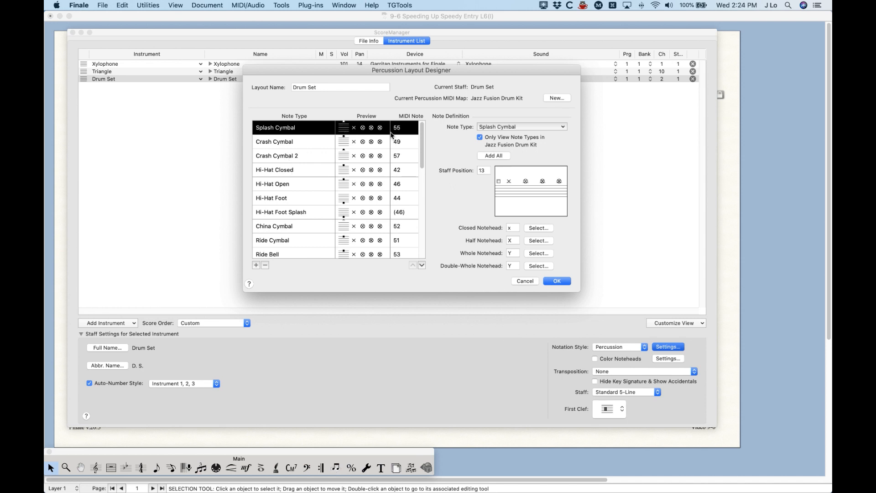
{"action": "left_click", "coordinate": [527, 282]}
{"action": "left_click", "coordinate": [458, 263]}
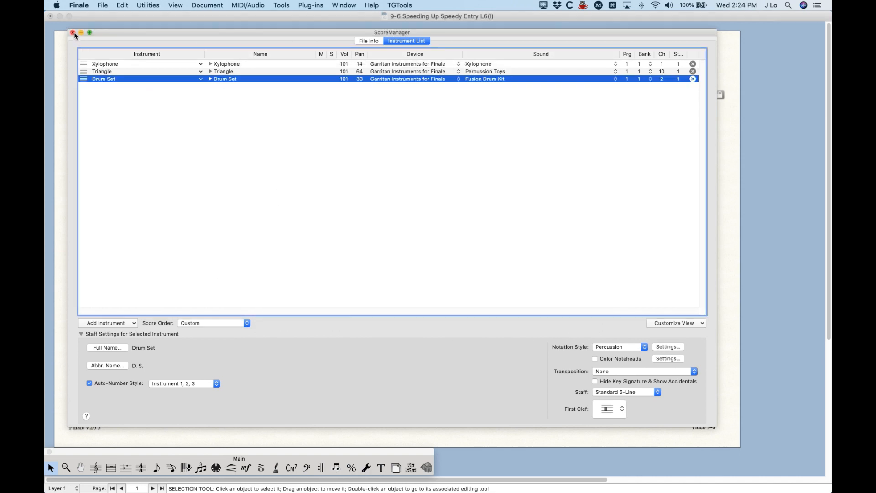
{"action": "left_click", "coordinate": [73, 33]}
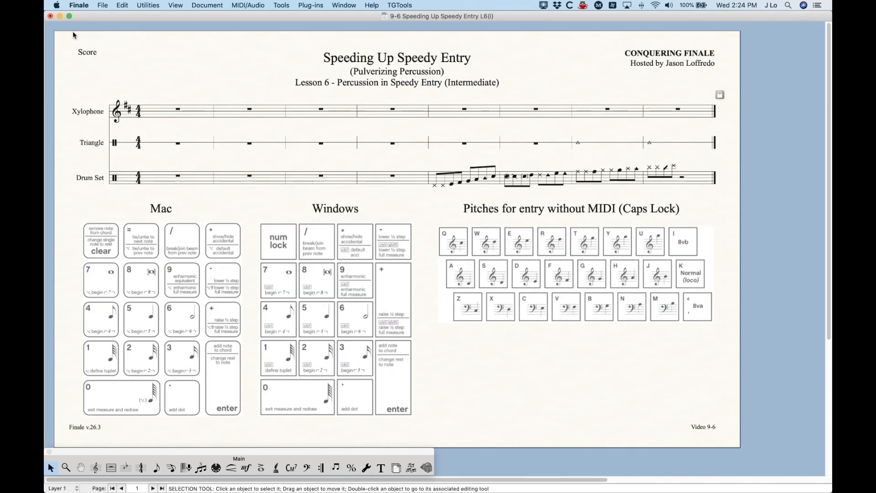
{"action": "left_click", "coordinate": [193, 82]}
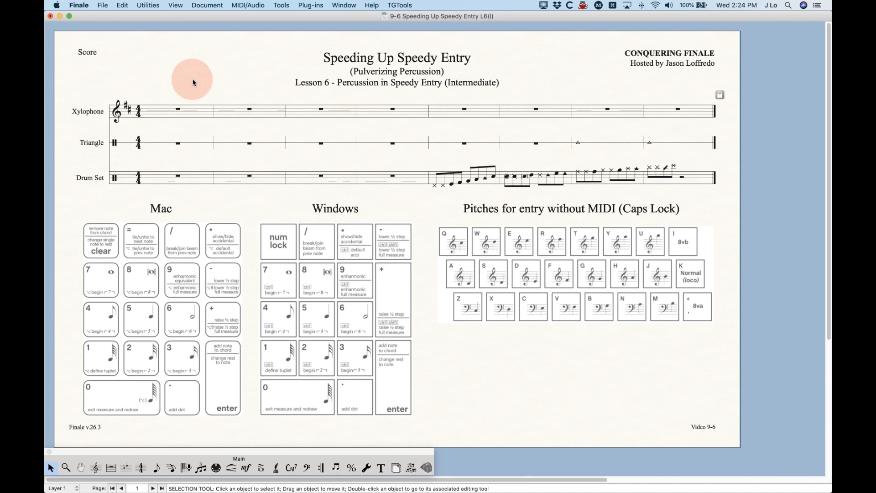
{"action": "left_click", "coordinate": [175, 5]}
{"action": "left_click", "coordinate": [175, 4]}
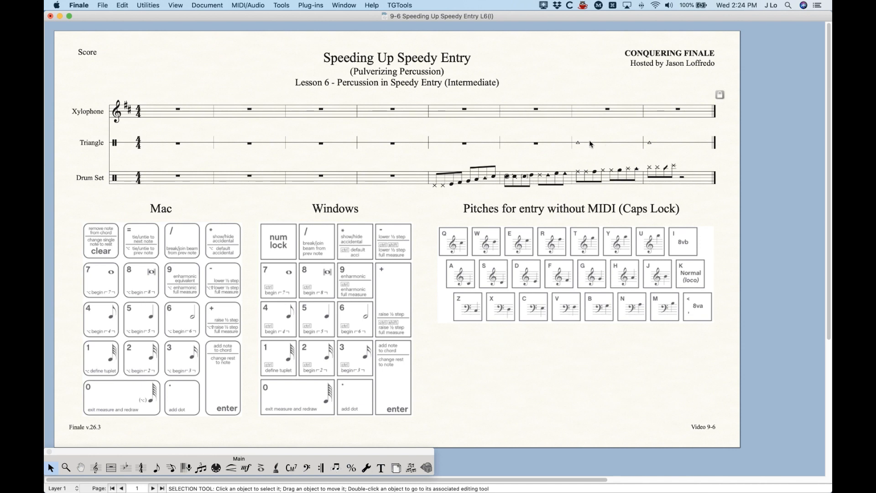
Show the Percussion MIDI Values in the score and examine them beside the Triangle and Drum Set notes in the last measures.
{"action": "left_click", "coordinate": [676, 142]}
{"action": "left_click", "coordinate": [176, 5]}
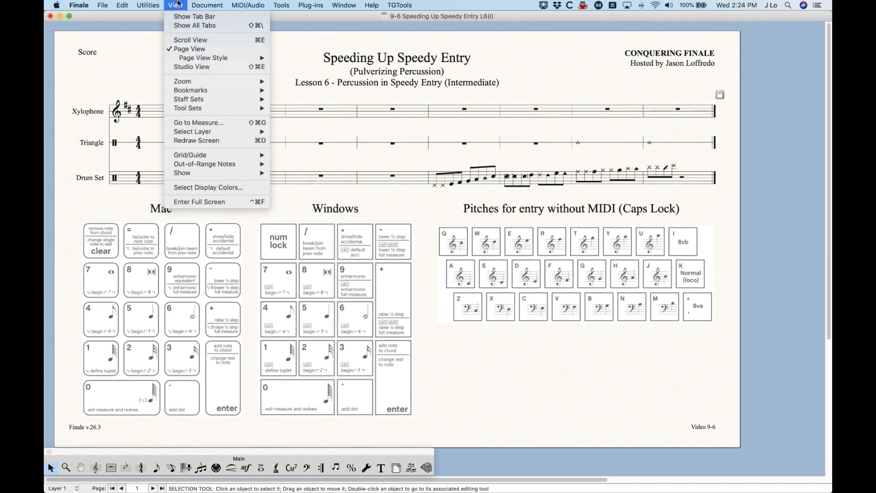
{"action": "mouse_move", "coordinate": [190, 174]}
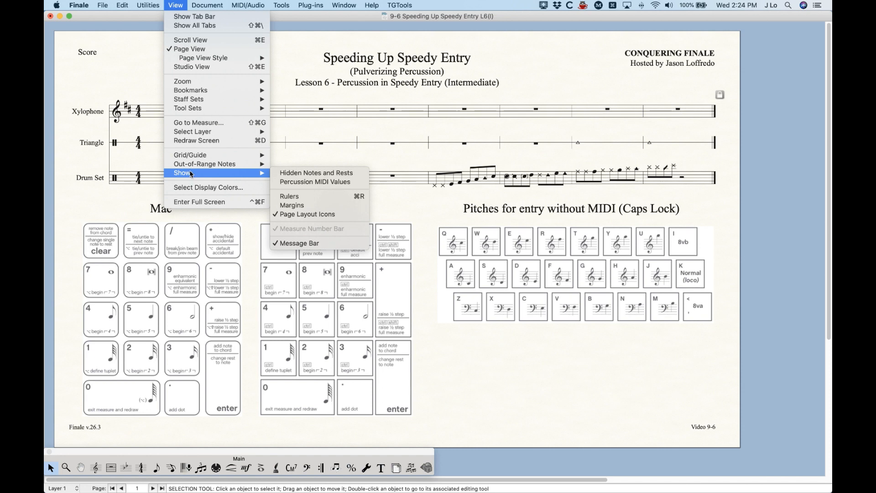
{"action": "left_click", "coordinate": [331, 182]}
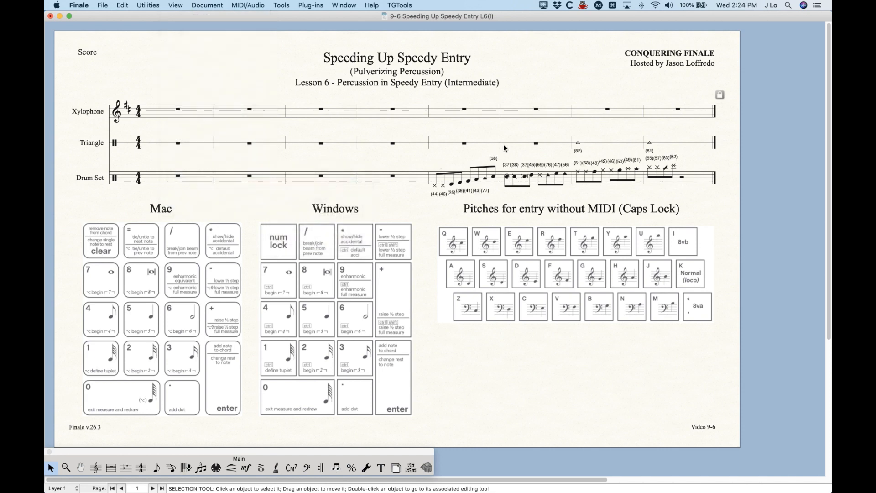
{"action": "key", "text": "super+equal"}
{"action": "key", "text": "super+equal"}
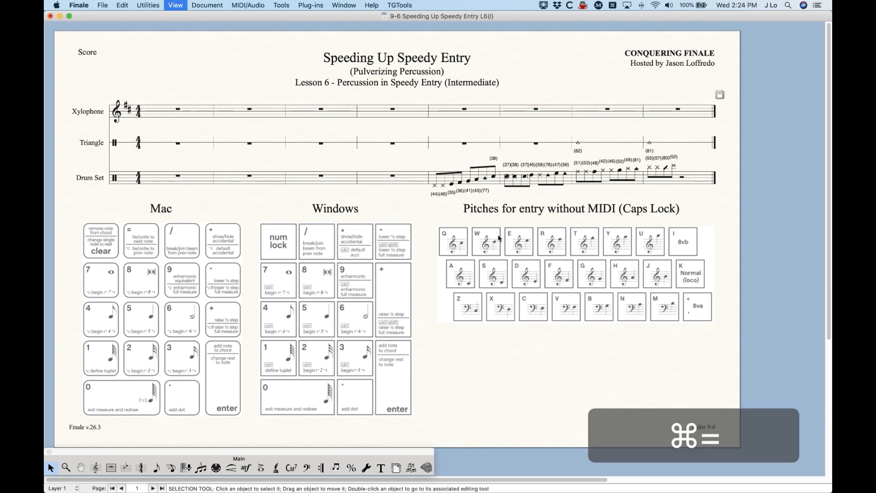
{"action": "key", "text": "super+equal"}
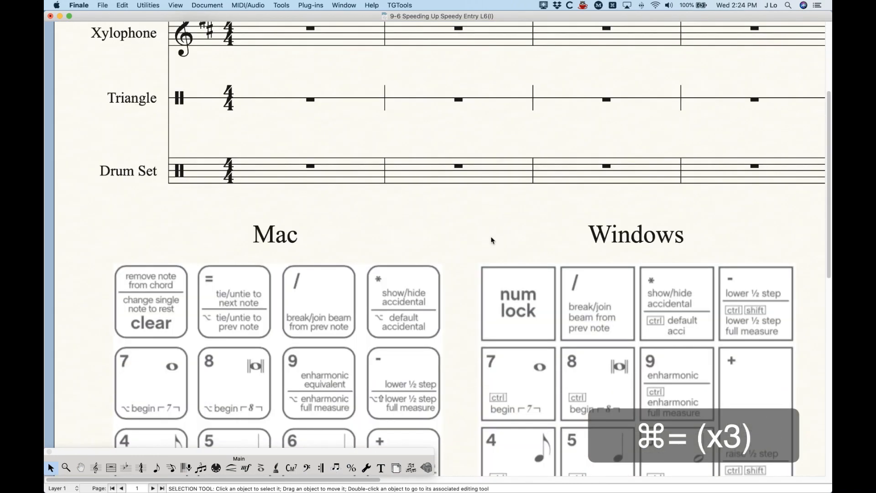
{"action": "scroll", "coordinate": [492, 240], "scroll_direction": "right", "scroll_amount": 10}
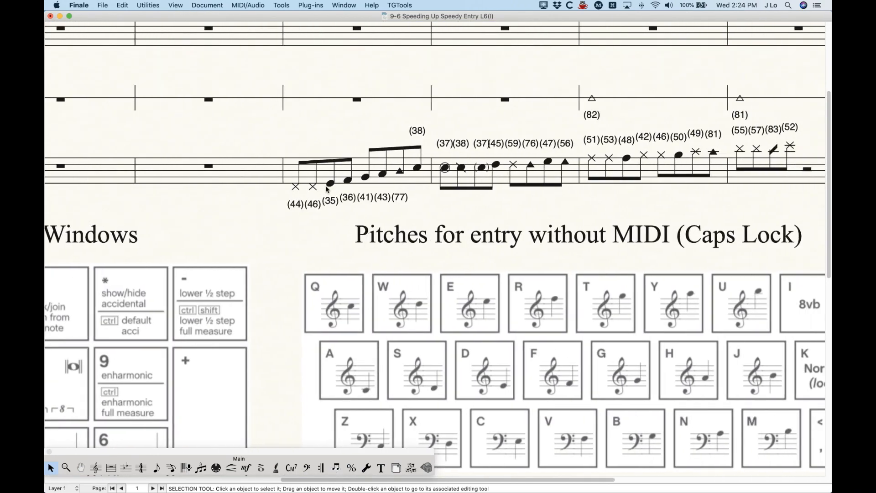
{"action": "left_click", "coordinate": [348, 182]}
{"action": "scroll", "coordinate": [348, 204], "scroll_direction": "up", "scroll_amount": 5}
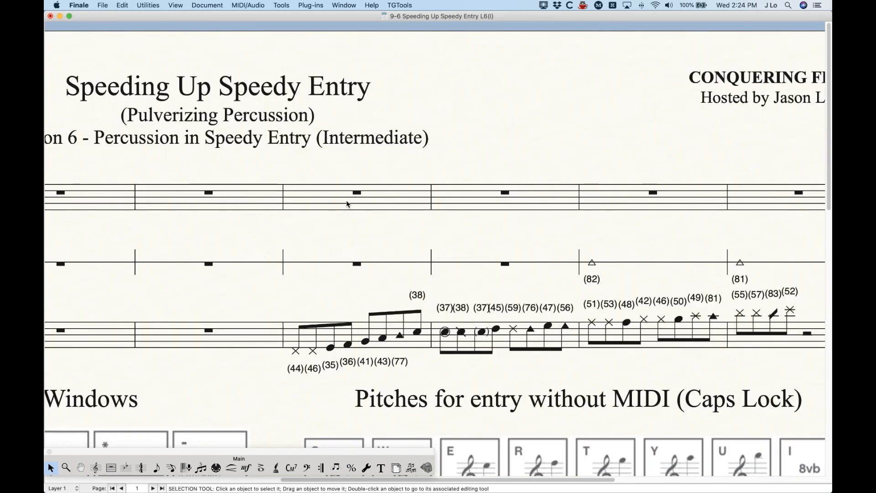
Hide the Percussion MIDI Values and bring the full score page back into view.
{"action": "key", "text": "super+minus"}
{"action": "key", "text": "super+minus"}
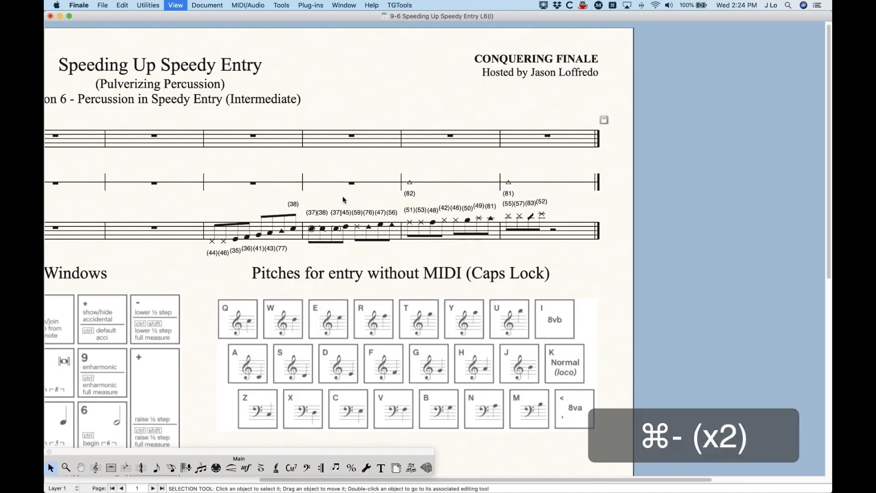
{"action": "scroll", "coordinate": [346, 199], "scroll_direction": "left", "scroll_amount": 10}
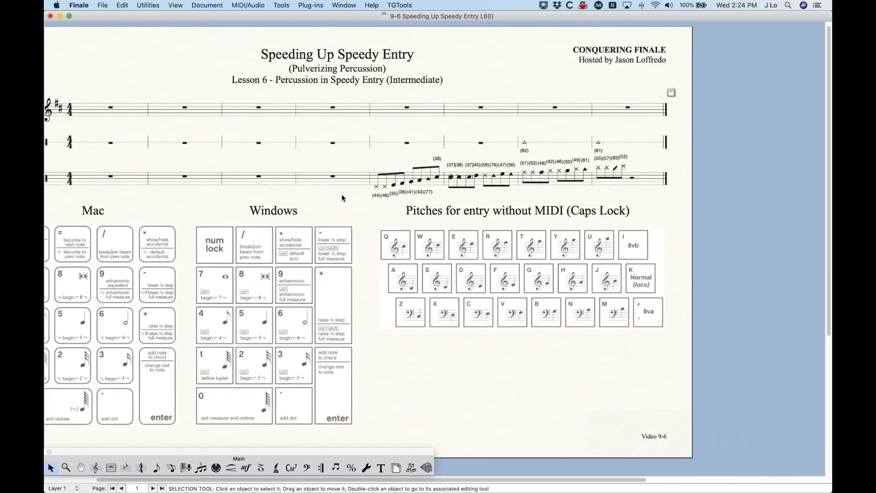
{"action": "scroll", "coordinate": [387, 207], "scroll_direction": "left", "scroll_amount": 3}
{"action": "left_click", "coordinate": [175, 5]}
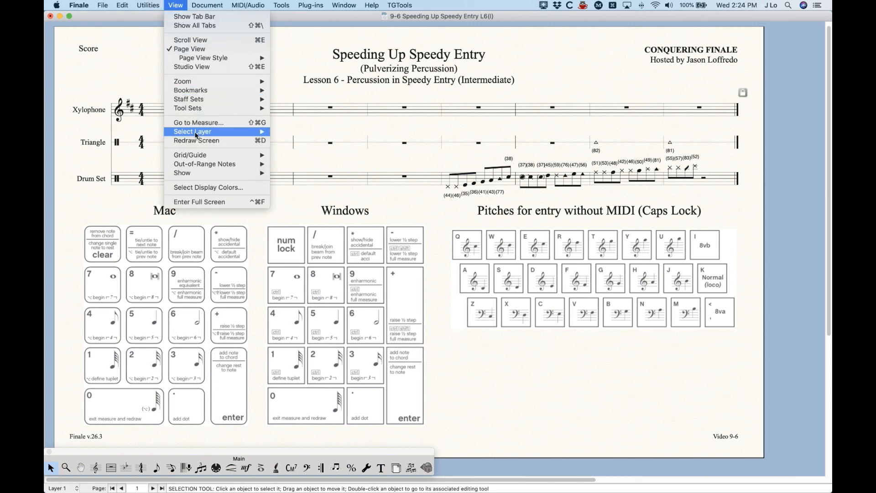
{"action": "mouse_move", "coordinate": [196, 176]}
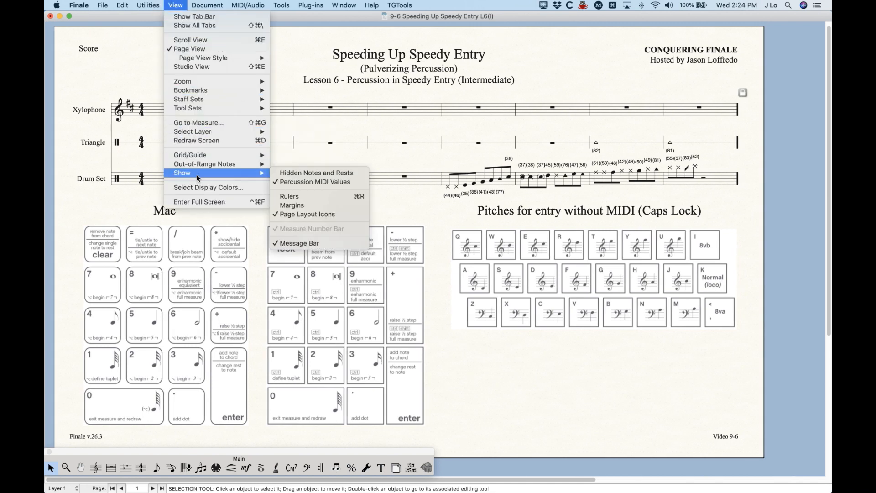
{"action": "left_click", "coordinate": [310, 183]}
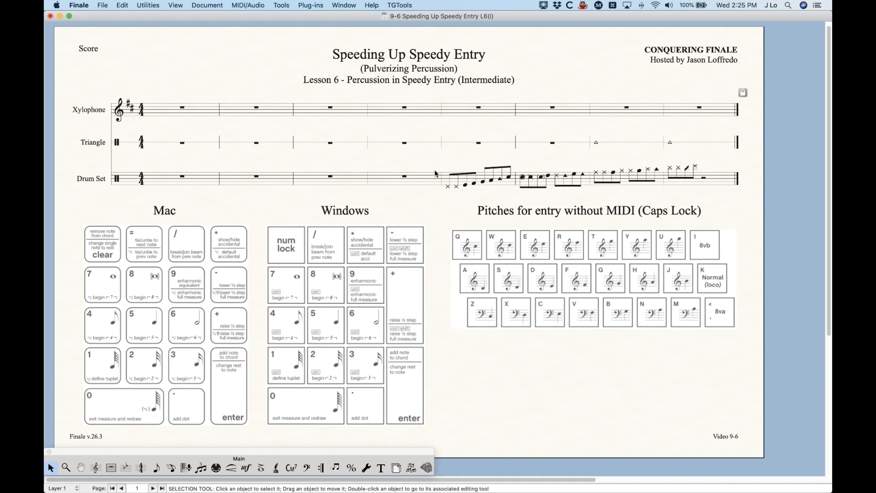
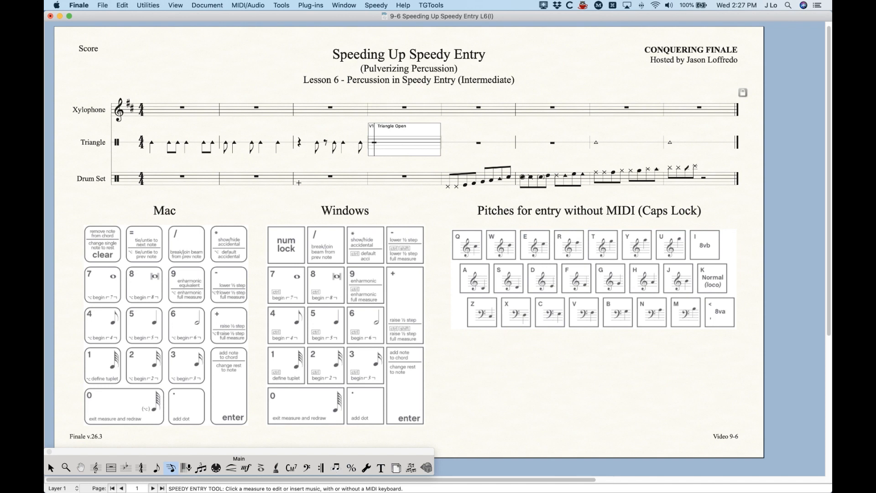
Enable MIDI device input and enter four quarter notes alternating kick drum and snare drum in the Drum Set's first measure.
{"action": "left_click", "coordinate": [381, 5]}
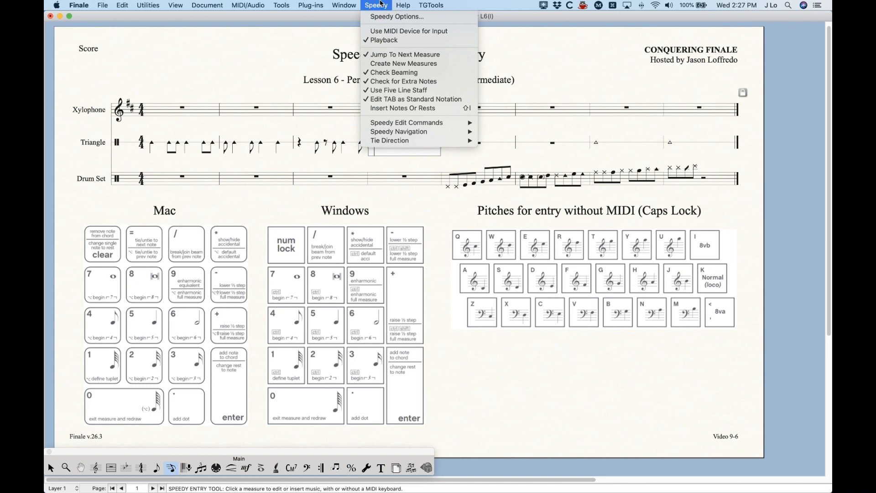
{"action": "left_click", "coordinate": [387, 31]}
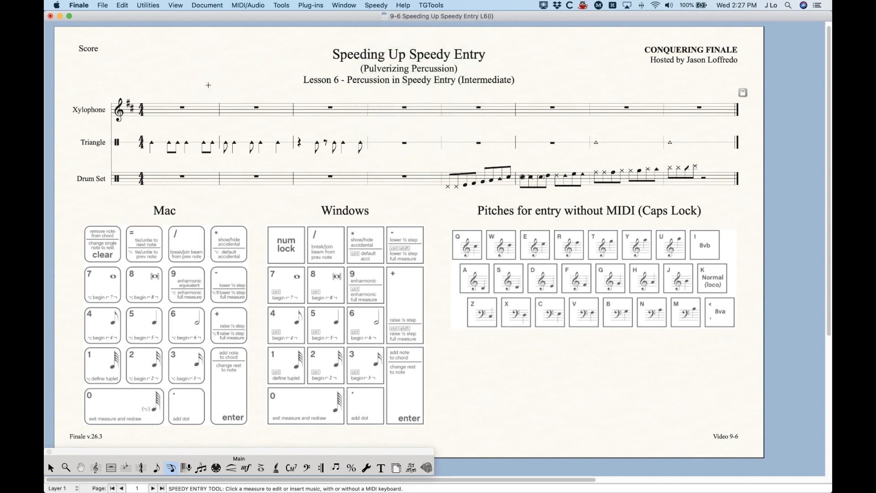
{"action": "left_click", "coordinate": [163, 184]}
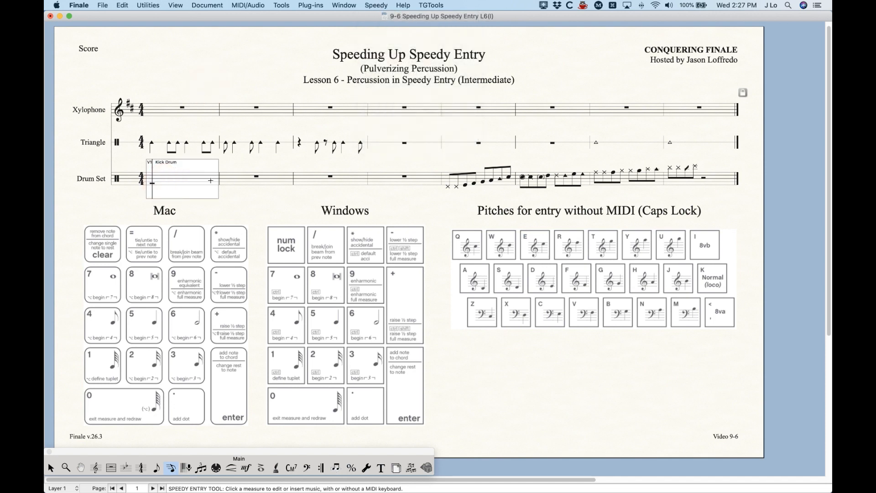
{"action": "key", "text": "5"}
{"action": "key", "text": "5"}
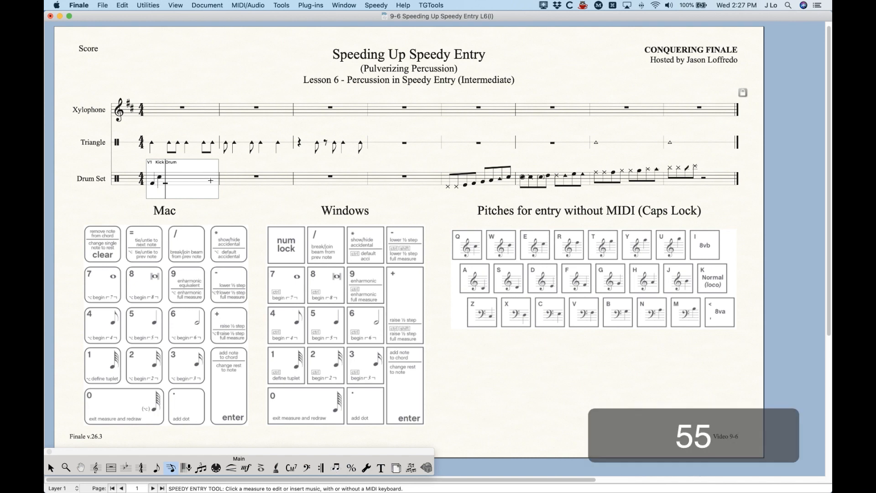
{"action": "key", "text": "5"}
{"action": "key", "text": "5"}
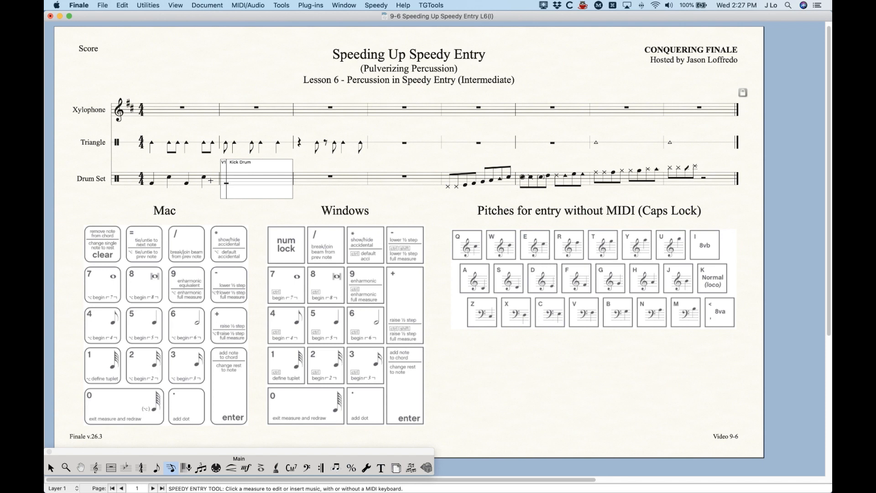
Toggle the stem direction, visibility and grace-note status of the fourth-beat snare note on and back off.
{"action": "key", "text": "Left"}
{"action": "key", "text": "Left"}
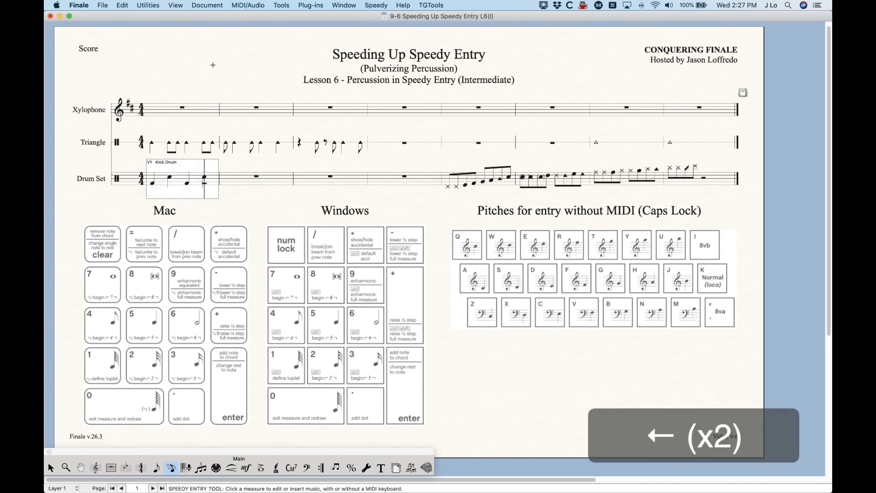
{"action": "key", "text": "l"}
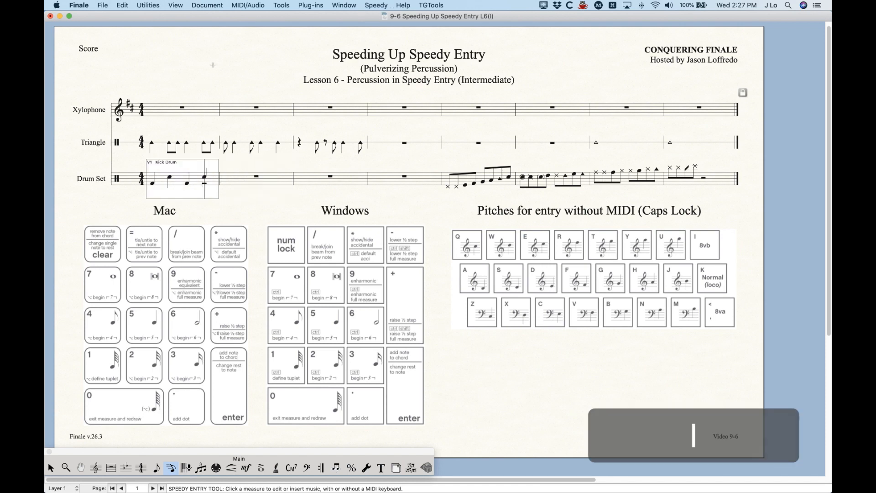
{"action": "key", "text": "l"}
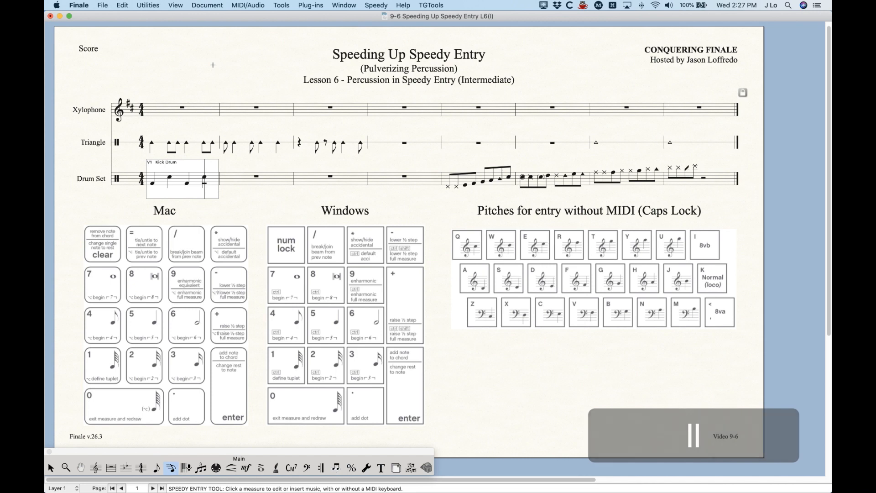
{"action": "key", "text": "h"}
{"action": "key", "text": "h"}
{"action": "key", "text": "o"}
{"action": "key", "text": "o"}
{"action": "key", "text": "semicolon"}
{"action": "key", "text": "semicolon"}
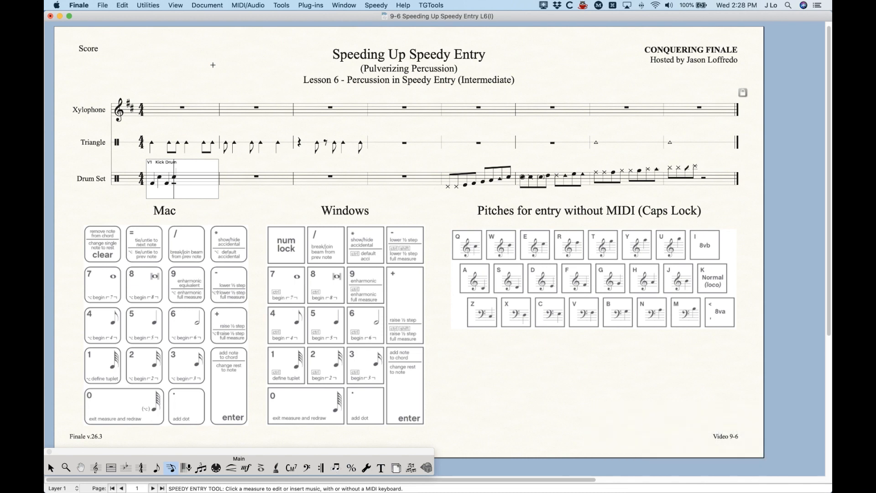
Step through the entries of the Drum Set's first measure and raise the crossbar to the Snare Drum on beat four.
{"action": "key", "text": "Right"}
{"action": "key", "text": "Right"}
{"action": "key", "text": "Left"}
{"action": "key", "text": "Left"}
{"action": "key", "text": "l"}
{"action": "key", "text": "Up"}
{"action": "key", "text": "Up"}
{"action": "key", "text": "Up"}
{"action": "key", "text": "Up"}
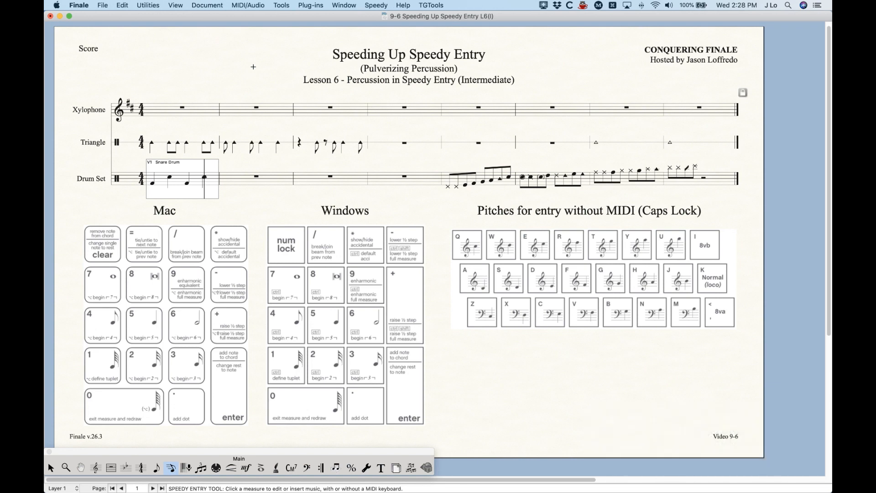
Step the crossbar up and down through the percussion note types on beat four, stopping at Floor Tom 1.
{"action": "key", "text": "Up"}
{"action": "key", "text": "Up"}
{"action": "key", "text": "Up"}
{"action": "key", "text": "Down"}
{"action": "key", "text": "Down"}
{"action": "key", "text": "Down"}
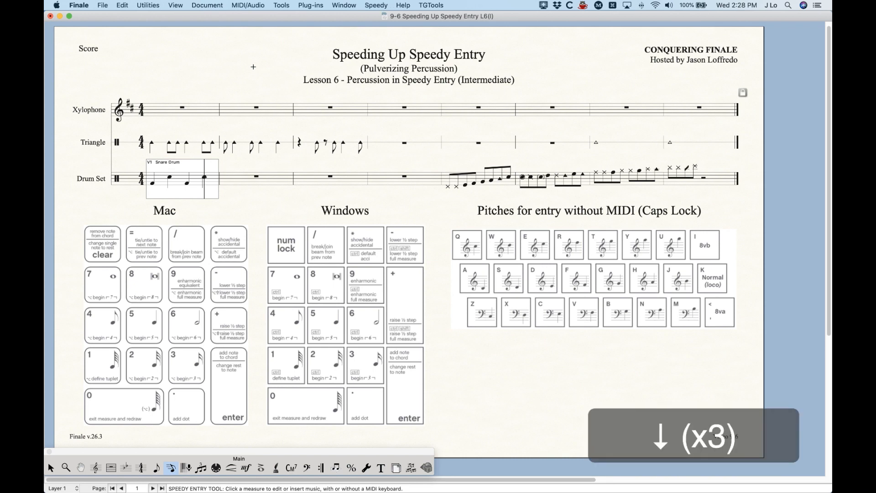
{"action": "key", "text": "Down"}
{"action": "key", "text": "Down"}
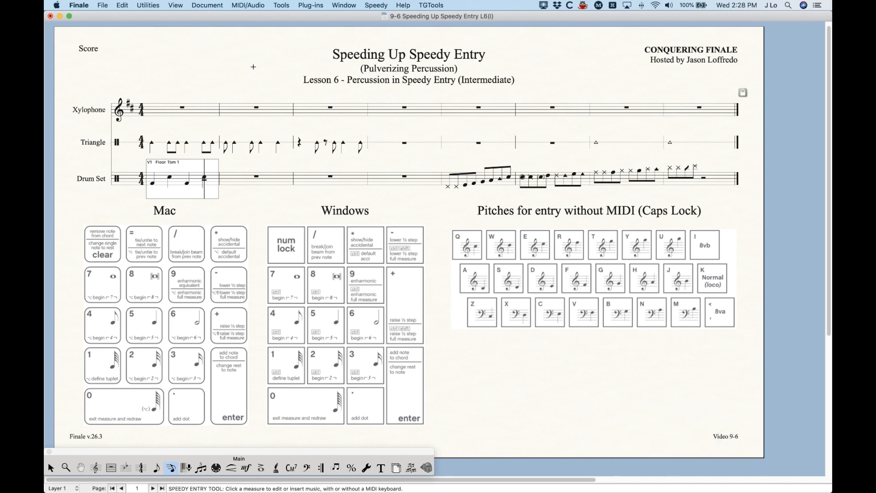
Try the F and S letter commands with the crossbar at Floor Tom 1 on beat four.
{"action": "key", "text": "f"}
{"action": "key", "text": "f"}
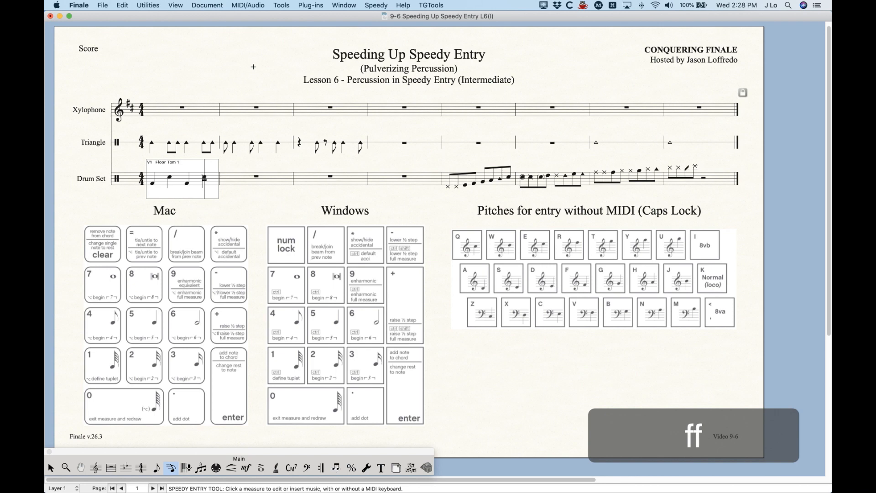
{"action": "key", "text": "f"}
{"action": "key", "text": "f"}
{"action": "key", "text": "s"}
{"action": "key", "text": "s"}
{"action": "key", "text": "s"}
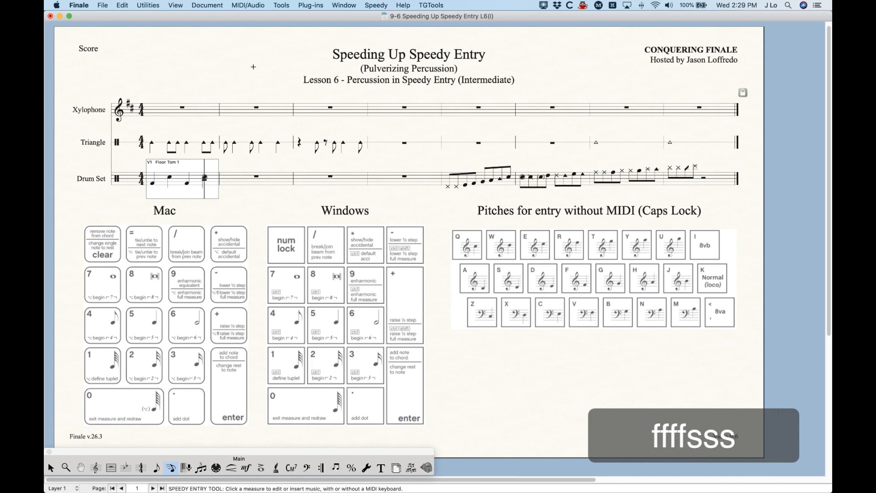
{"action": "key", "text": "s"}
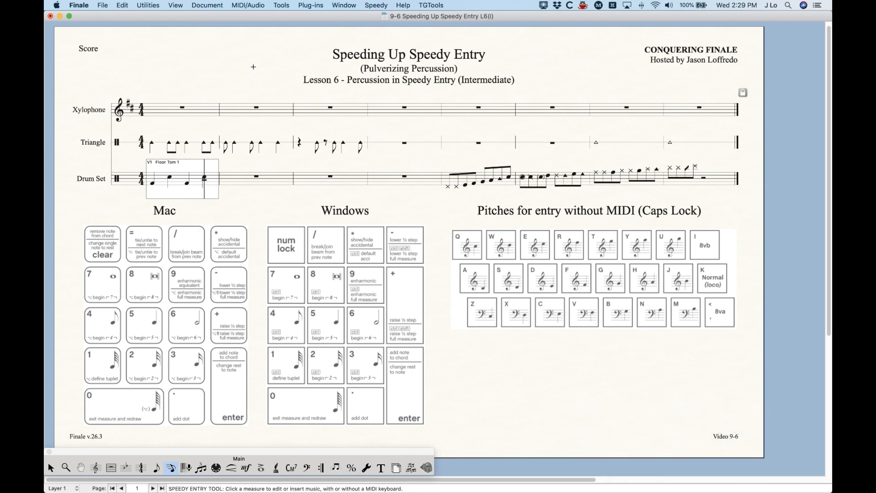
Step the crossbar back and forth past Low Woodblock on beat four, finishing on the Snare Drum note.
{"action": "key", "text": "Up"}
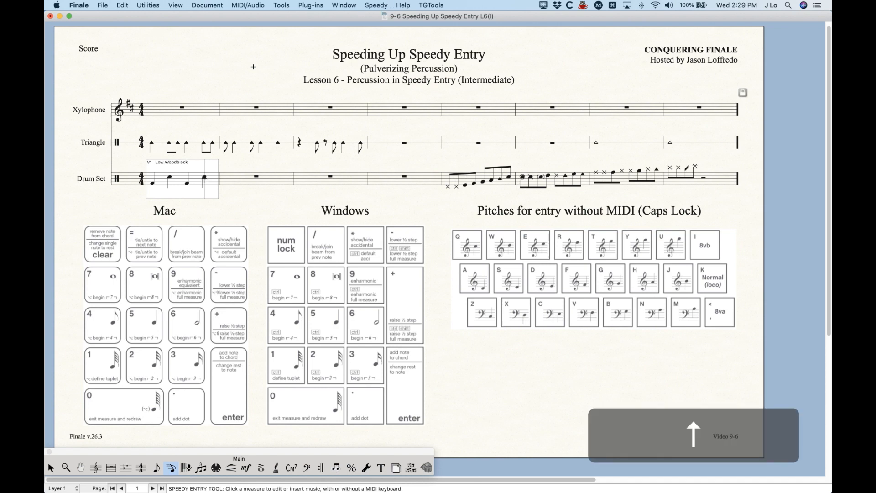
{"action": "key", "text": "Up"}
{"action": "key", "text": "Down"}
{"action": "key", "text": "Down"}
{"action": "key", "text": "Up"}
{"action": "key", "text": "Up"}
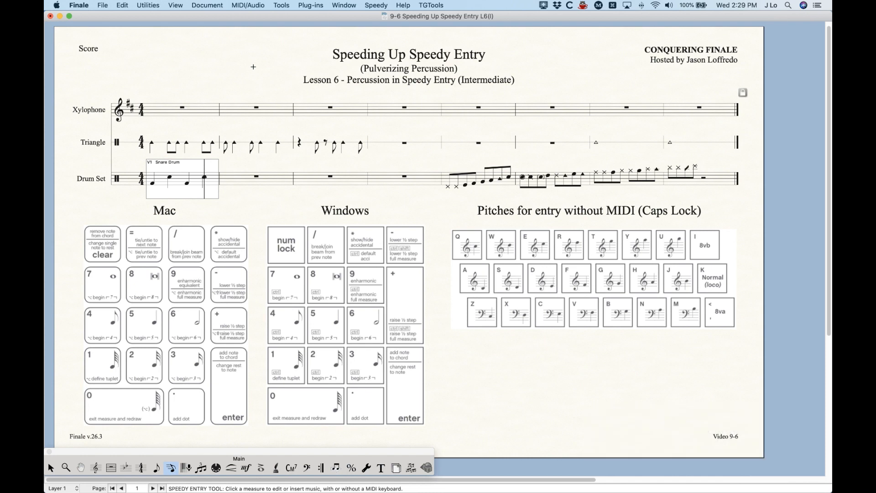
{"action": "key", "text": "Up"}
{"action": "key", "text": "Down"}
{"action": "key", "text": "Down"}
{"action": "key", "text": "Down"}
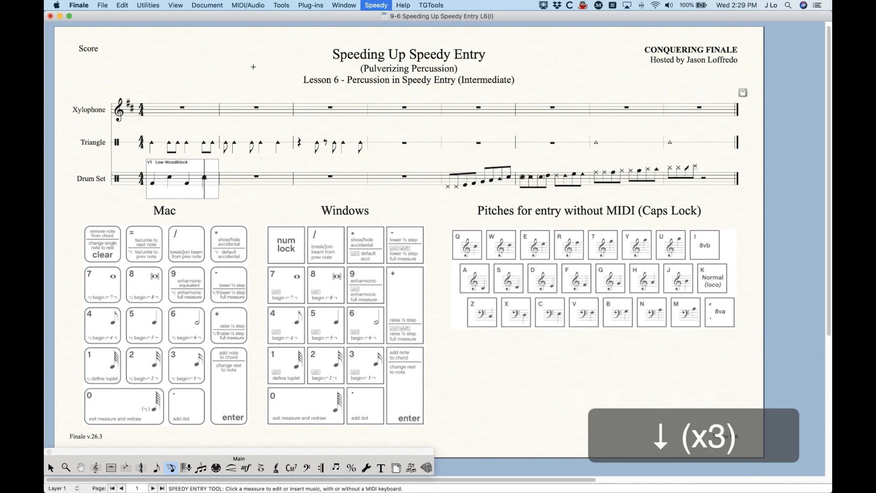
{"action": "key", "text": "Up"}
{"action": "key", "text": "Up"}
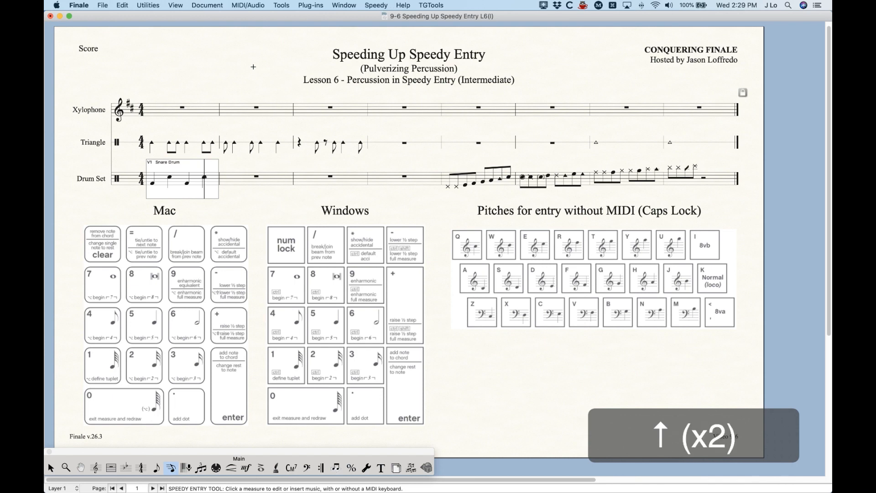
Cycle the fourth-beat snare note up and back down through the alternative percussion note types on its staff position.
{"action": "key", "text": "plus"}
{"action": "key", "text": "plus"}
{"action": "key", "text": "plus"}
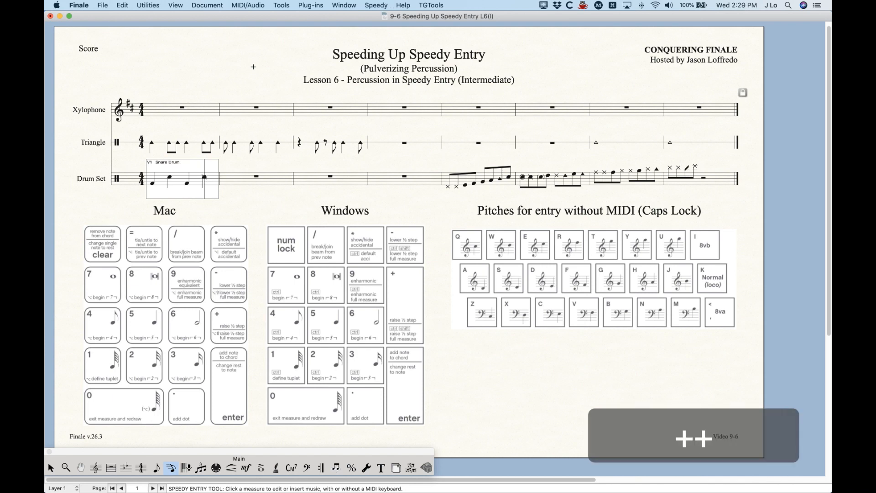
{"action": "key", "text": "plus"}
{"action": "key", "text": "minus"}
{"action": "key", "text": "minus"}
{"action": "key", "text": "minus"}
{"action": "key", "text": "minus"}
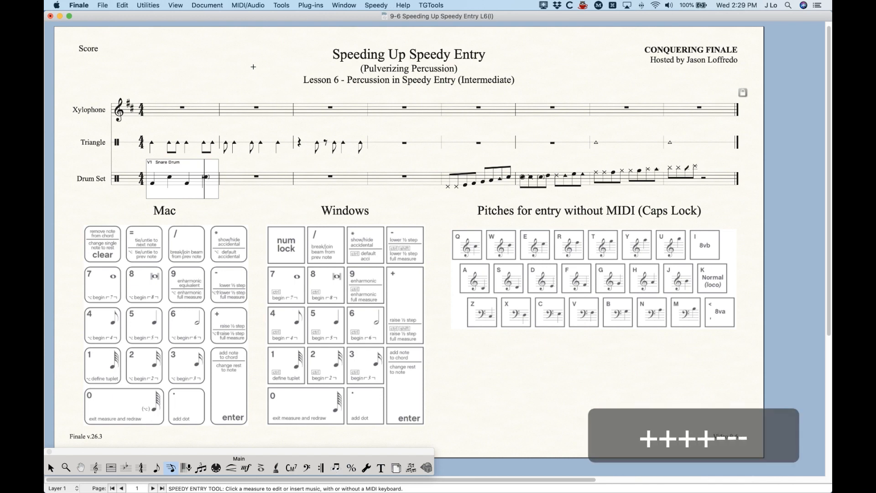
Lower the crossbar on beat four to the Kick Drum position.
{"action": "key", "text": "Down"}
{"action": "key", "text": "Down"}
{"action": "key", "text": "Down"}
{"action": "key", "text": "Down"}
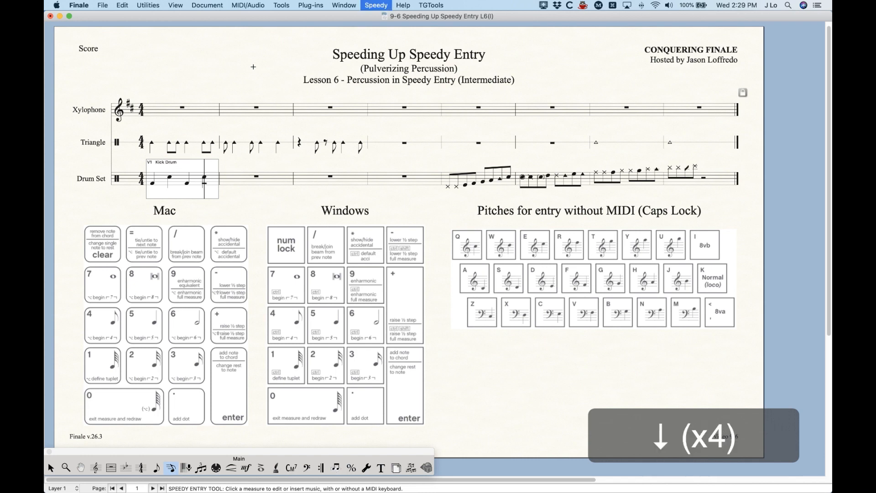
Try the raise and lower half-step commands twice each with the crossbar at the Kick Drum position on beat four.
{"action": "key", "text": "plus"}
{"action": "key", "text": "plus"}
{"action": "key", "text": "minus"}
{"action": "key", "text": "minus"}
Raise the crossbar on beat four to Hi-Hat Closed, add that note above the snare note, and advance past the beat.
{"action": "key", "text": "Up"}
{"action": "key", "text": "Up"}
{"action": "key", "text": "Up"}
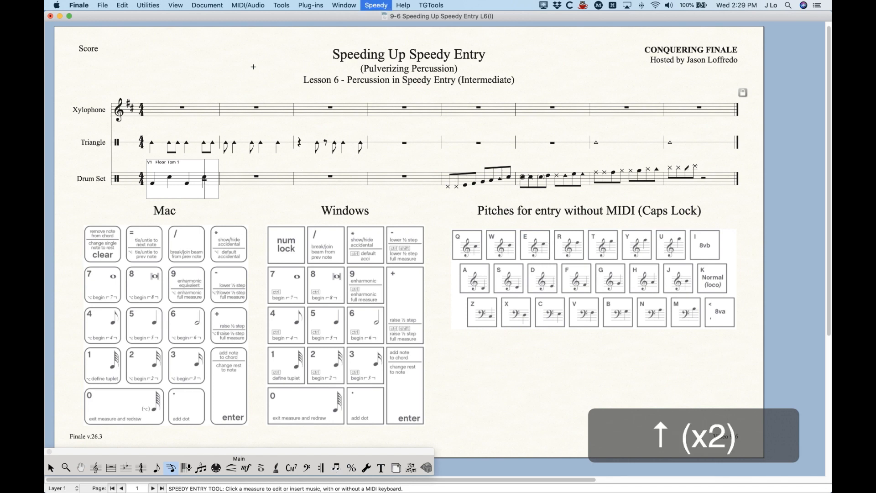
{"action": "key", "text": "Up"}
{"action": "key", "text": "Up"}
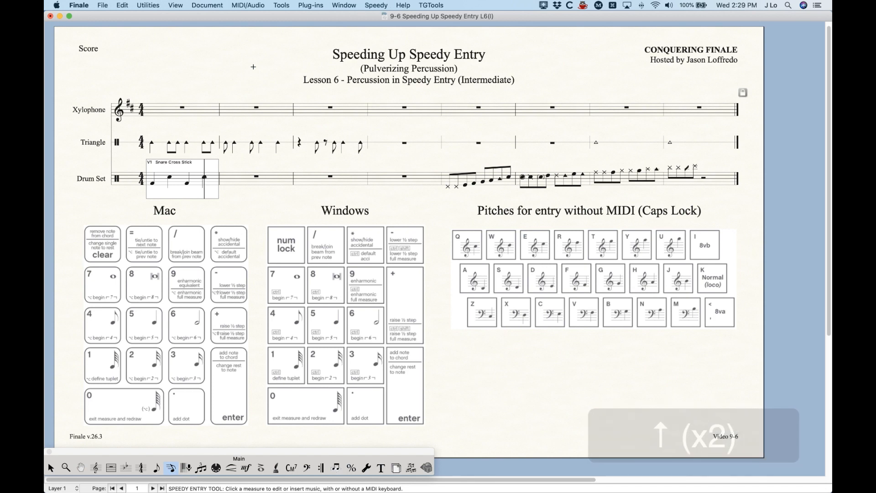
{"action": "key", "text": "Up"}
{"action": "key", "text": "Up"}
{"action": "key", "text": "Up"}
{"action": "key", "text": "Up"}
{"action": "key", "text": "Up"}
{"action": "key", "text": "Up"}
{"action": "key", "text": "Up"}
{"action": "key", "text": "Up"}
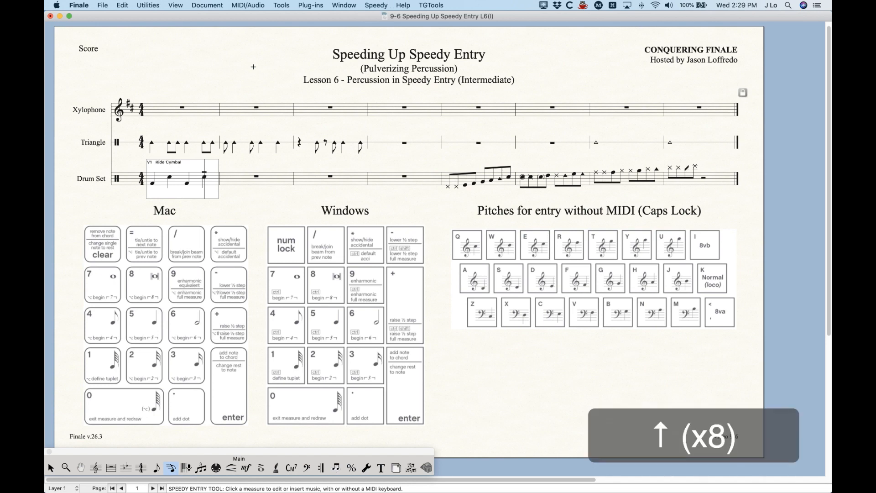
{"action": "key", "text": "Up"}
{"action": "key", "text": "Up"}
{"action": "key", "text": "Up"}
{"action": "key", "text": "Right"}
{"action": "key", "text": "Right"}
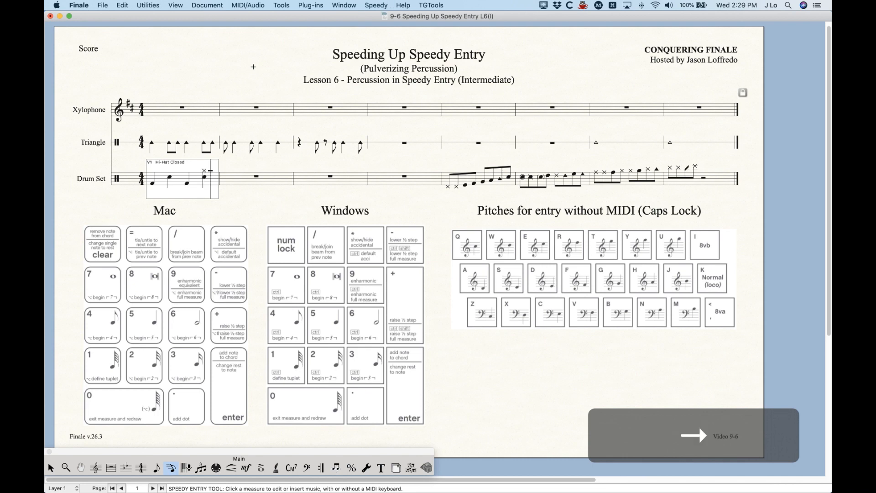
Return to the third-beat note in the first Drum Set measure and try to reposition it by hand.
{"action": "key", "text": "Left"}
{"action": "key", "text": "Left"}
{"action": "left_click", "coordinate": [186, 180], "text": "shift"}
{"action": "mouse_move", "coordinate": [187, 180]}
{"action": "left_mouse_down"}
{"action": "mouse_move", "coordinate": [189, 149]}
{"action": "mouse_move", "coordinate": [191, 200]}
{"action": "mouse_move", "coordinate": [191, 170]}
{"action": "mouse_move", "coordinate": [194, 194]}
{"action": "mouse_move", "coordinate": [194, 186]}
{"action": "left_mouse_up"}
Exit the Drum Set measure's Speedy Entry frame and switch to the Selection tool with nothing selected.
{"action": "left_click", "coordinate": [203, 61]}
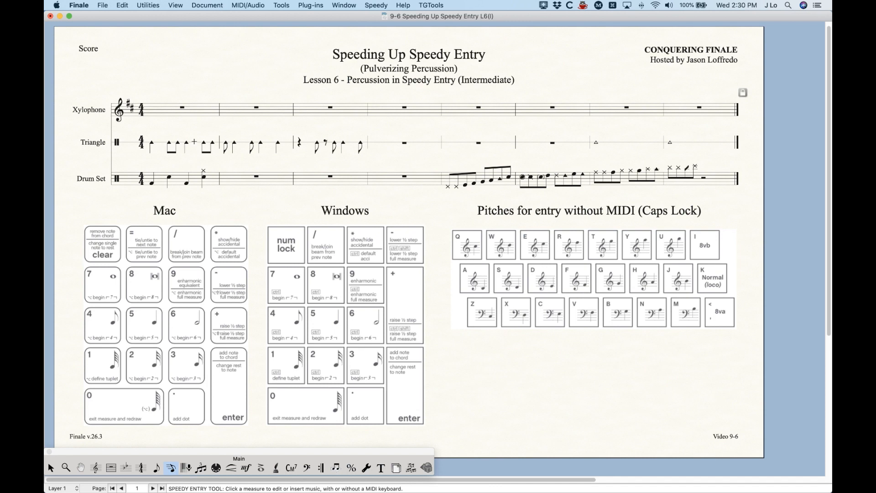
{"action": "left_click", "coordinate": [51, 468]}
{"action": "left_click", "coordinate": [210, 85]}
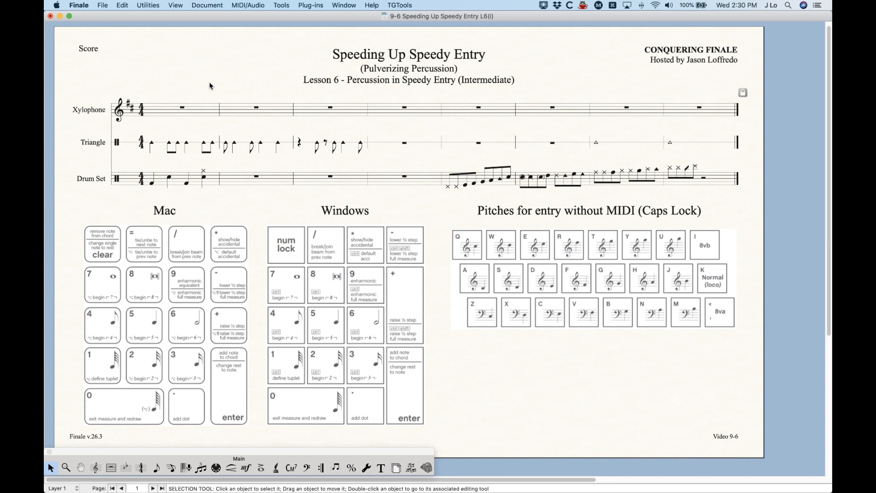